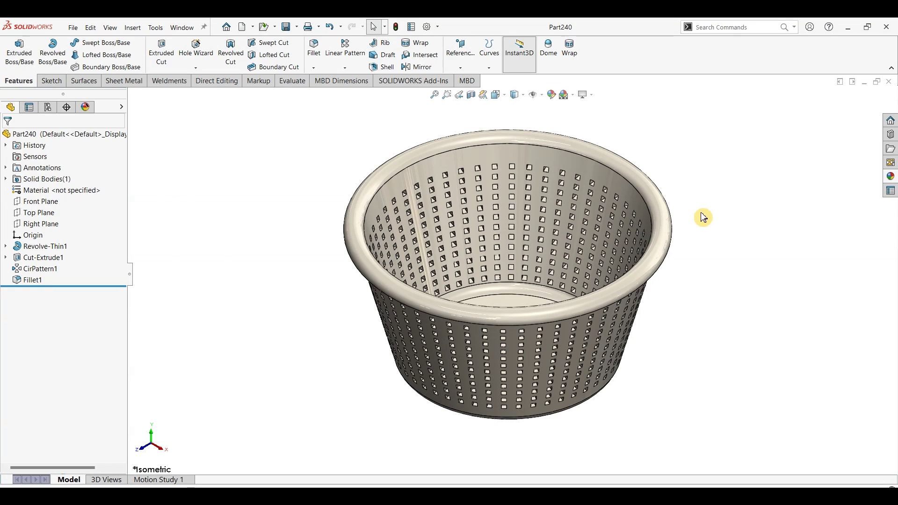
- Orbit the finished basket to a flatter angle and start a new document
mouse_move(326, 342)
middle_down()
mouse_move(319, 308)
mouse_move(319, 337)
middle_up()
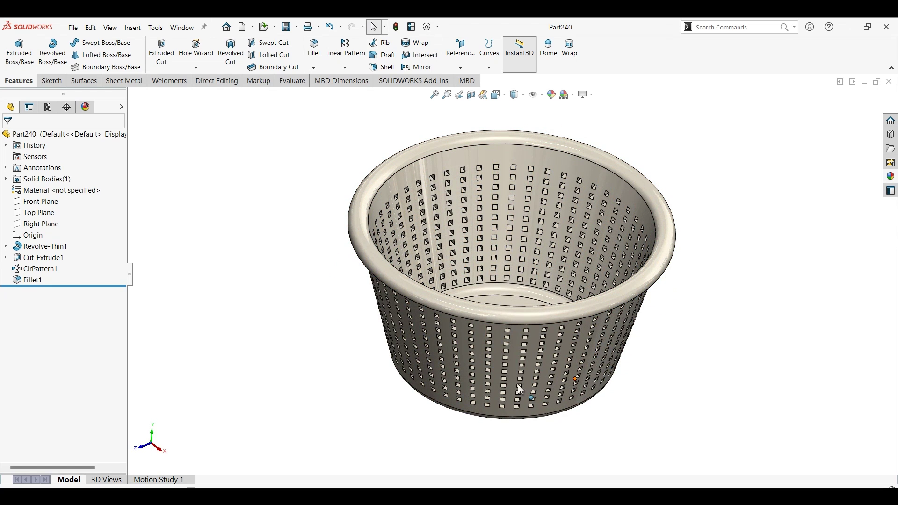
click(722, 283)
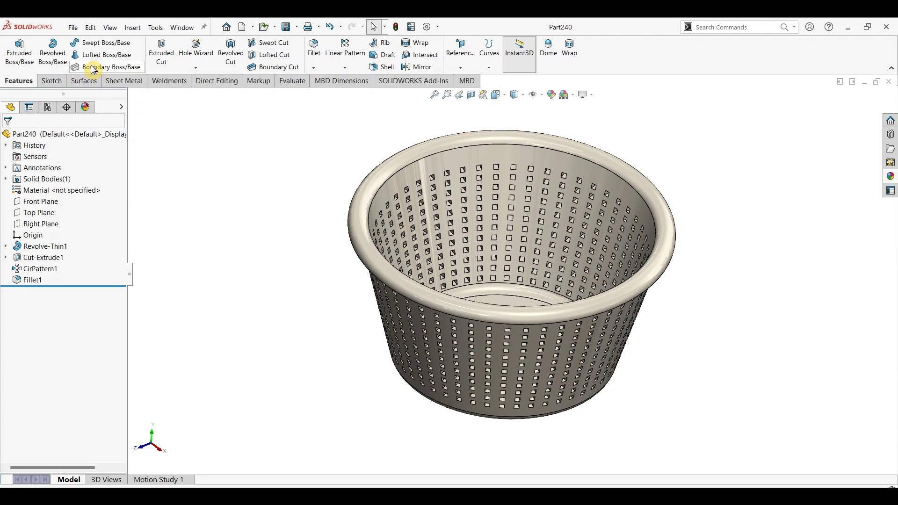
click(187, 119)
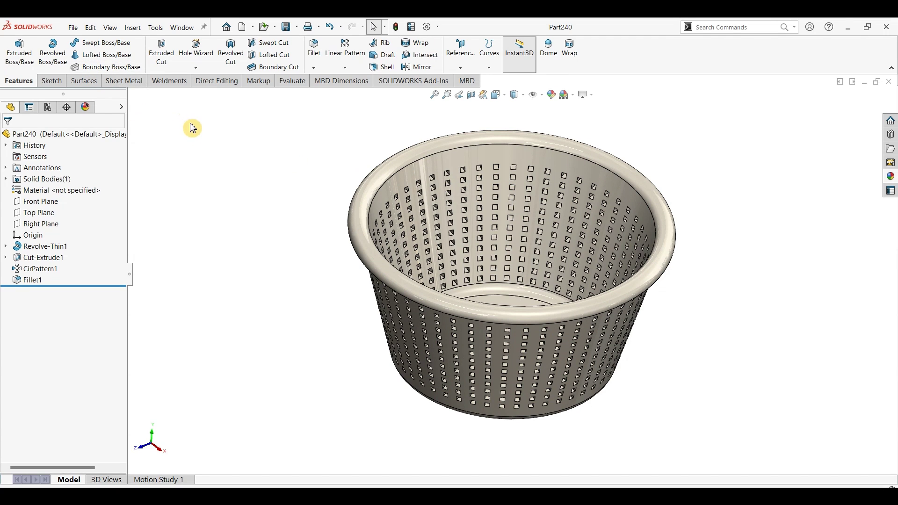
click(73, 27)
- Create a new part and start a sketch on the Front Plane
click(84, 42)
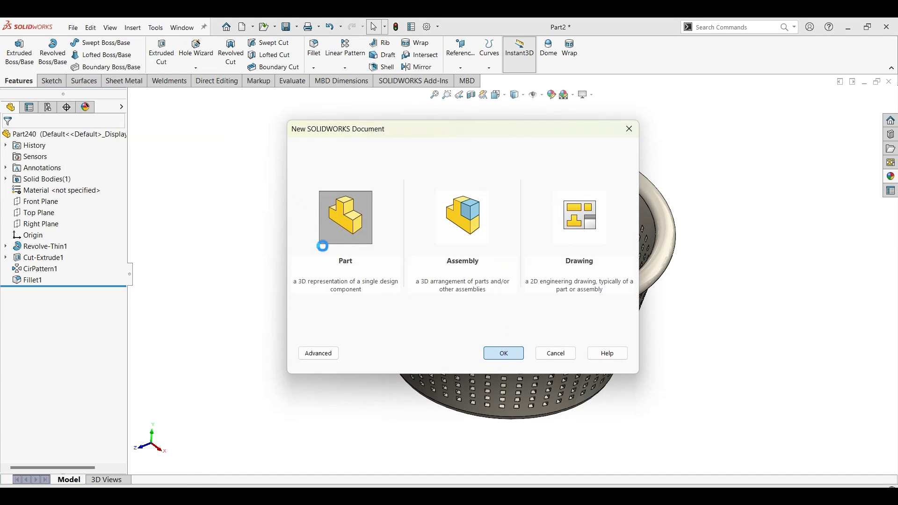
double_click(319, 243)
click(65, 194)
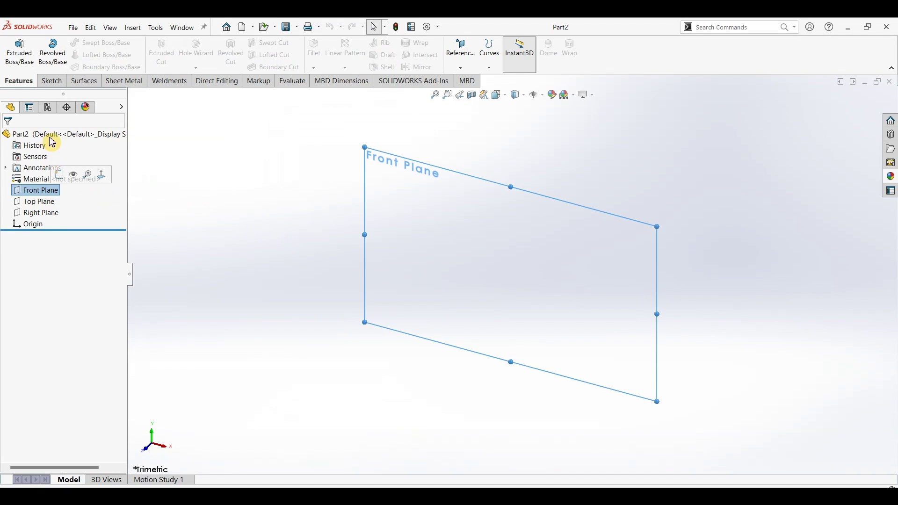
click(47, 82)
click(14, 49)
- Draw a vertical centerline upward from the origin
click(96, 45)
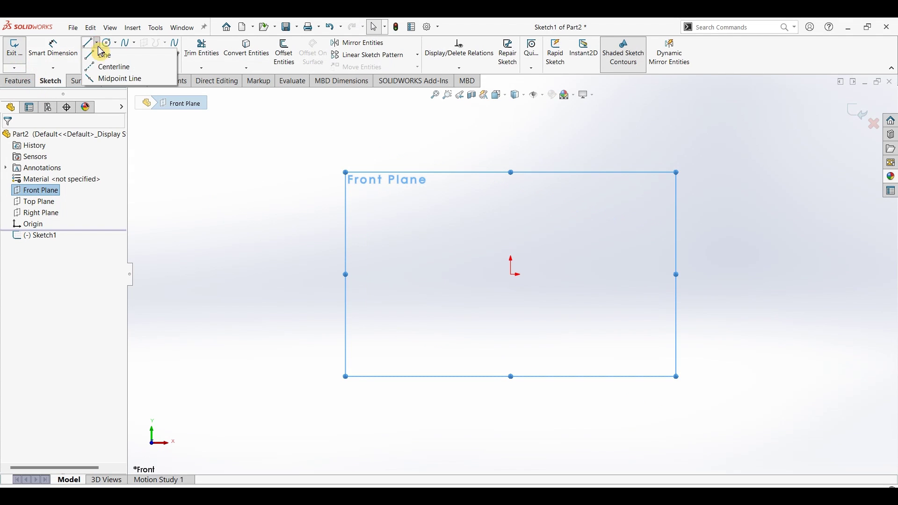
click(113, 67)
click(511, 275)
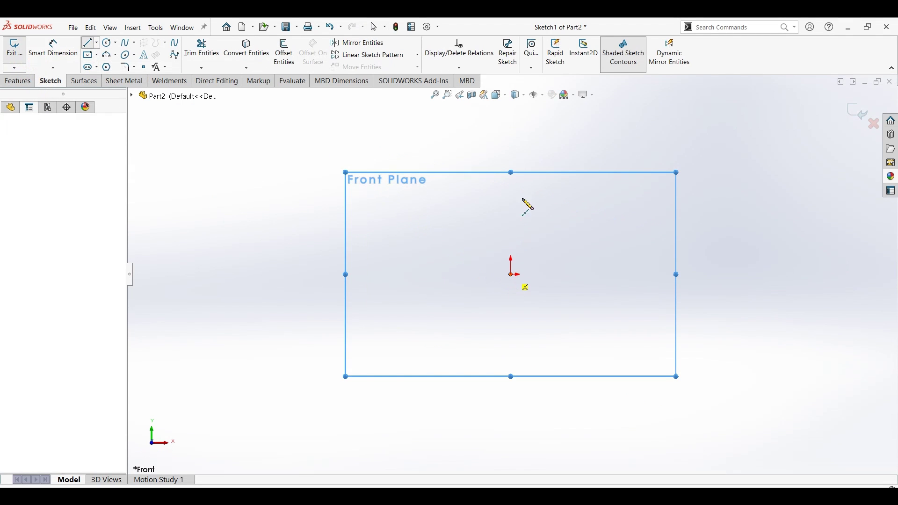
click(511, 146)
key(Escape)
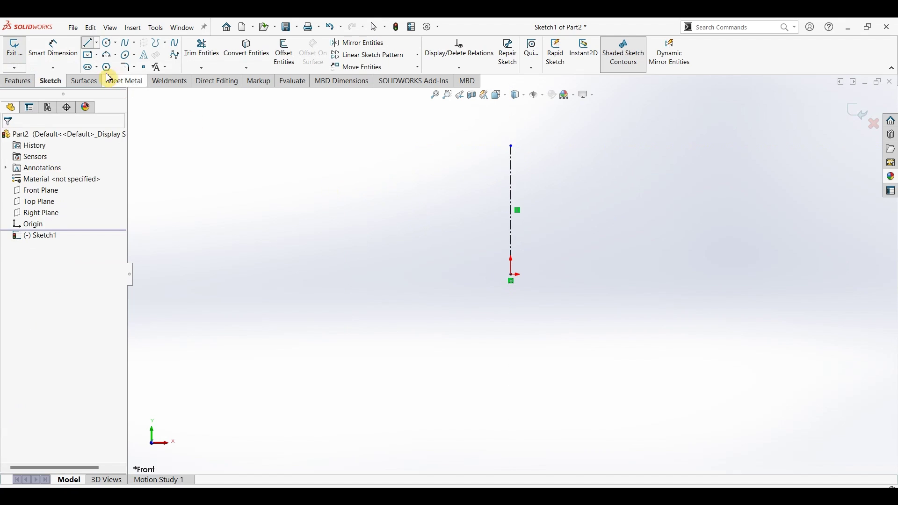
- Draw the horizontal base line, slanted wall line and small rim arc
click(87, 43)
click(511, 275)
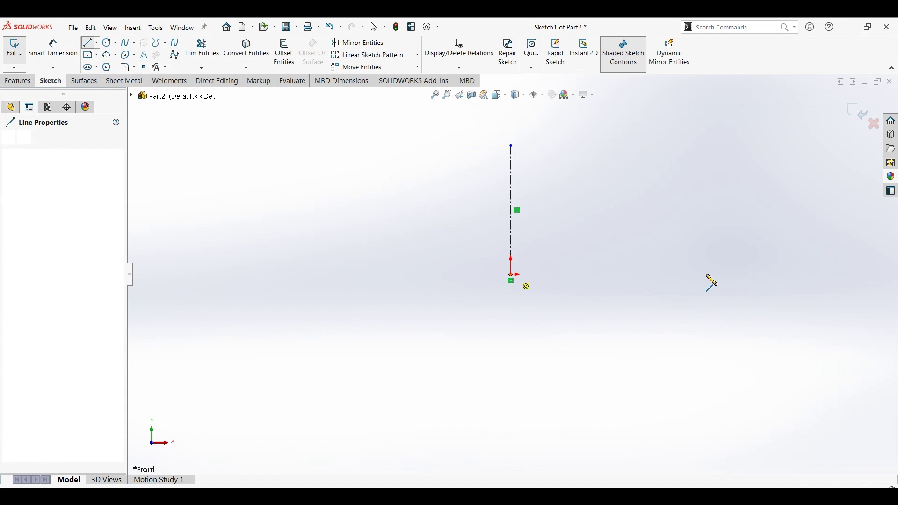
click(706, 274)
click(759, 146)
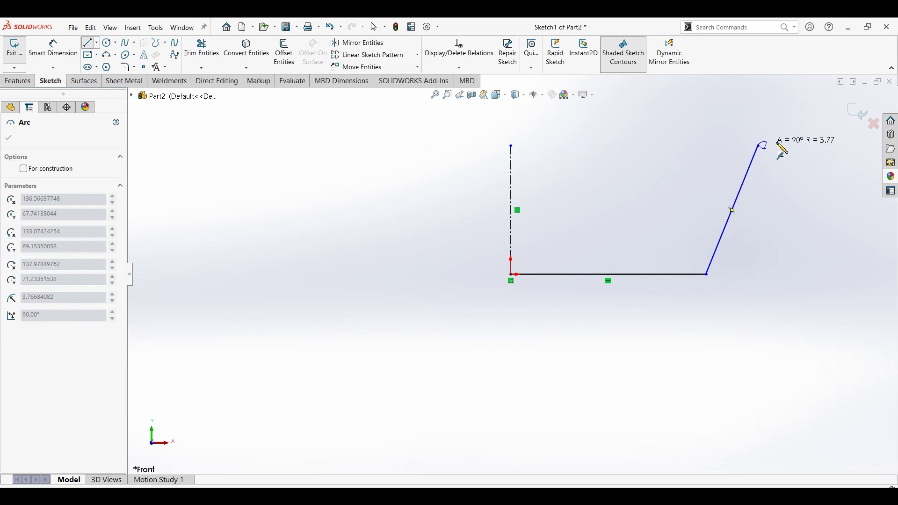
click(780, 154)
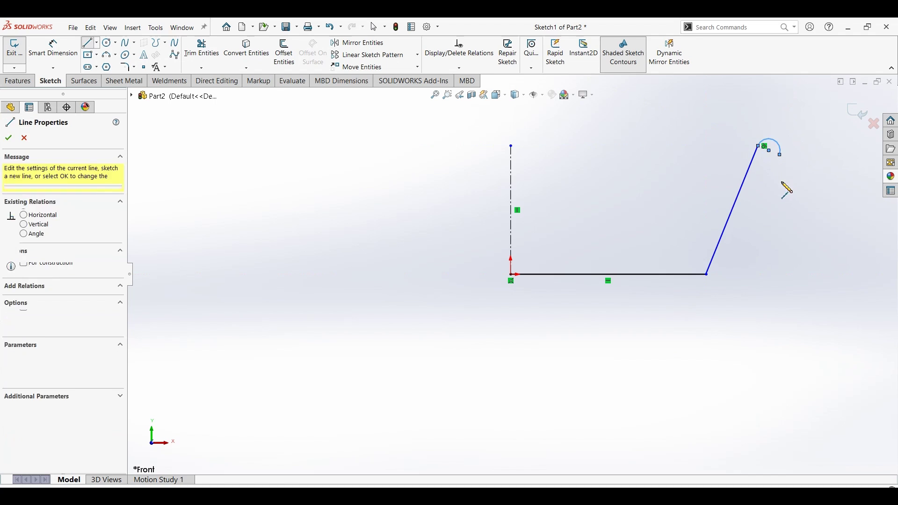
key(Escape)
- Dimension the base line to 100 and set the slanted wall's length
click(53, 49)
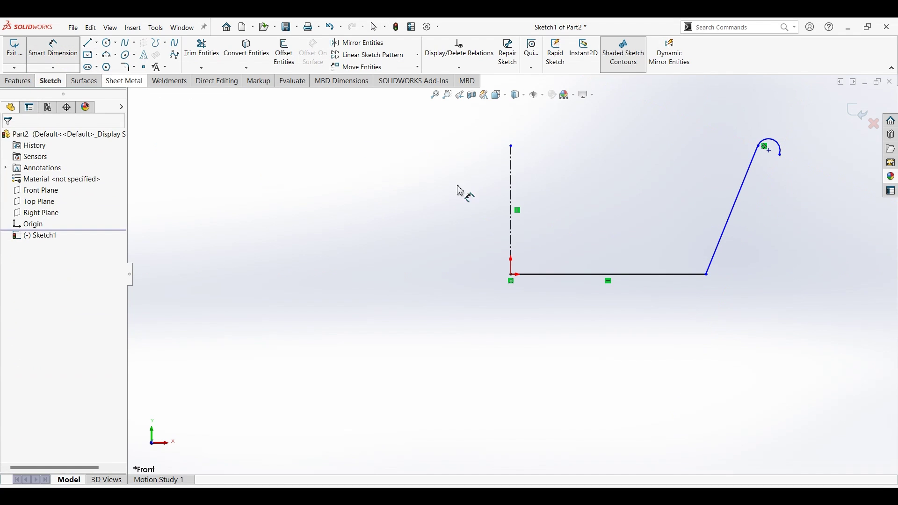
click(610, 282)
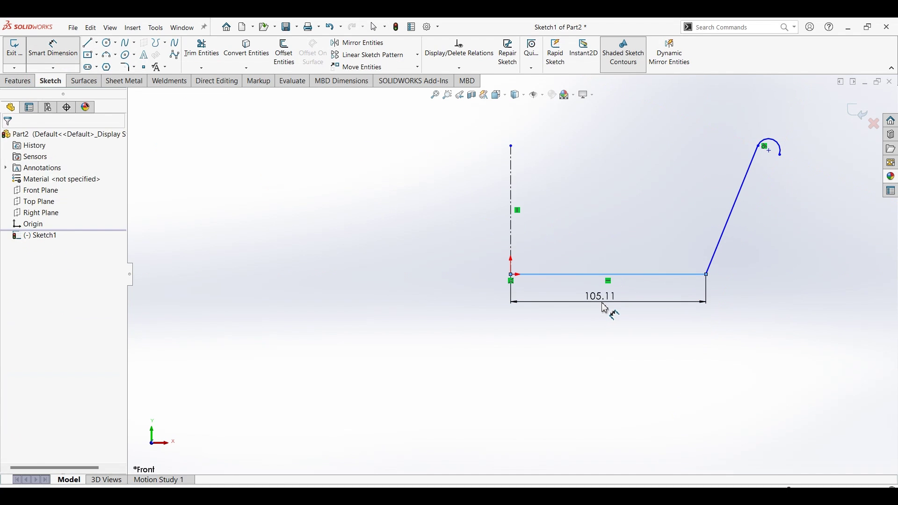
click(605, 309)
text(100)
key(Return)
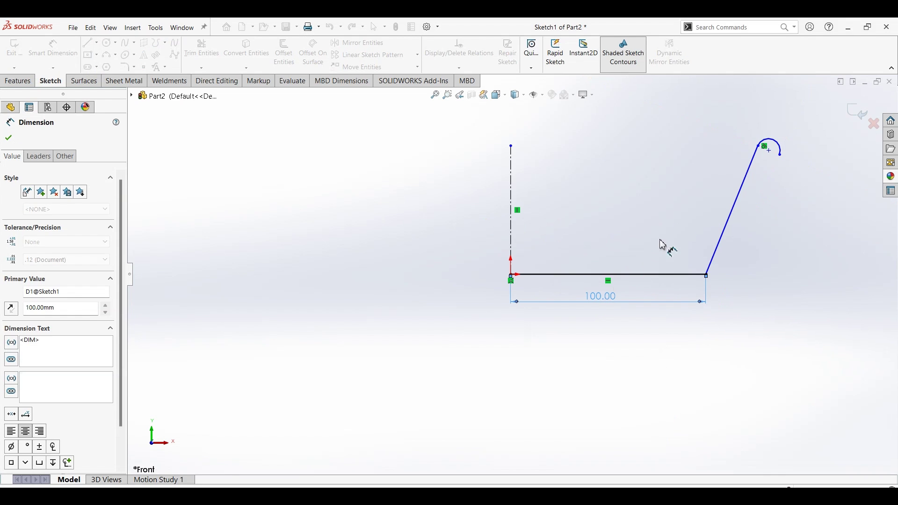
click(745, 199)
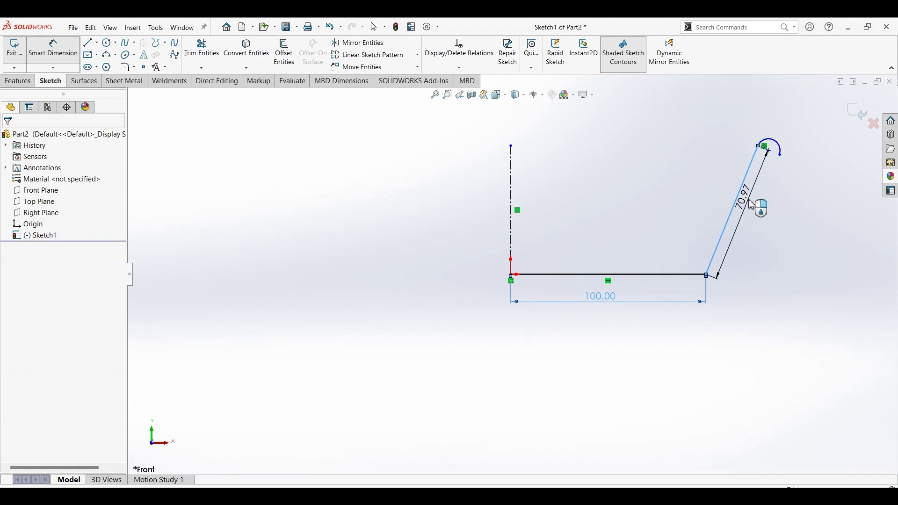
click(759, 206)
text(70)
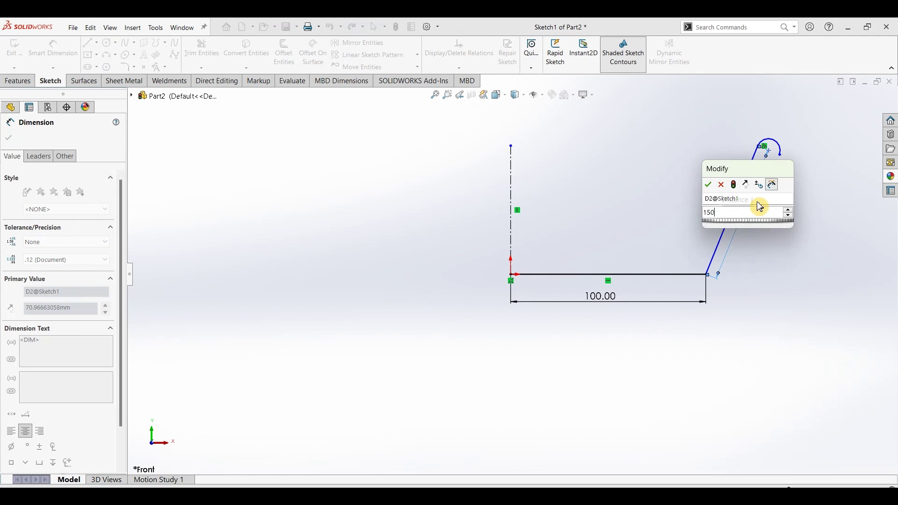
key(Return)
- Give the small rim arc a radius of 10
scroll(682, 154, up, 3)
scroll(608, 208, down, 5)
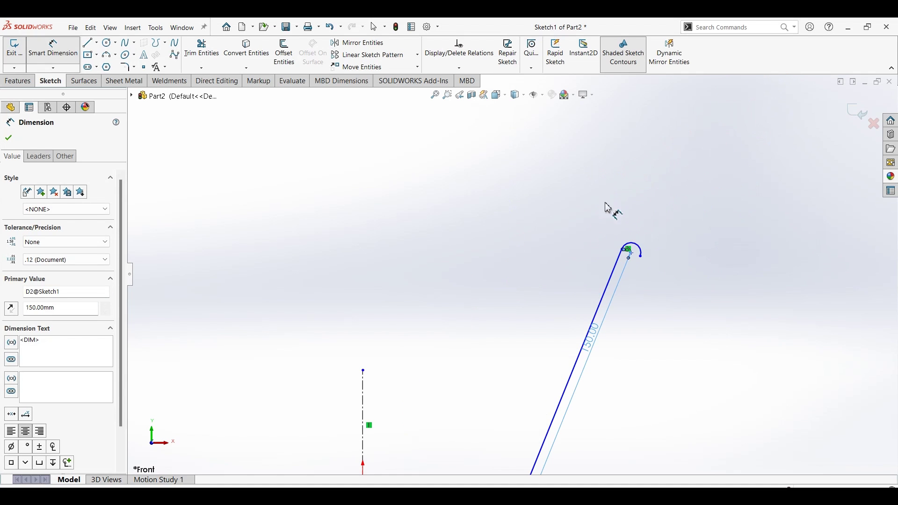
click(640, 243)
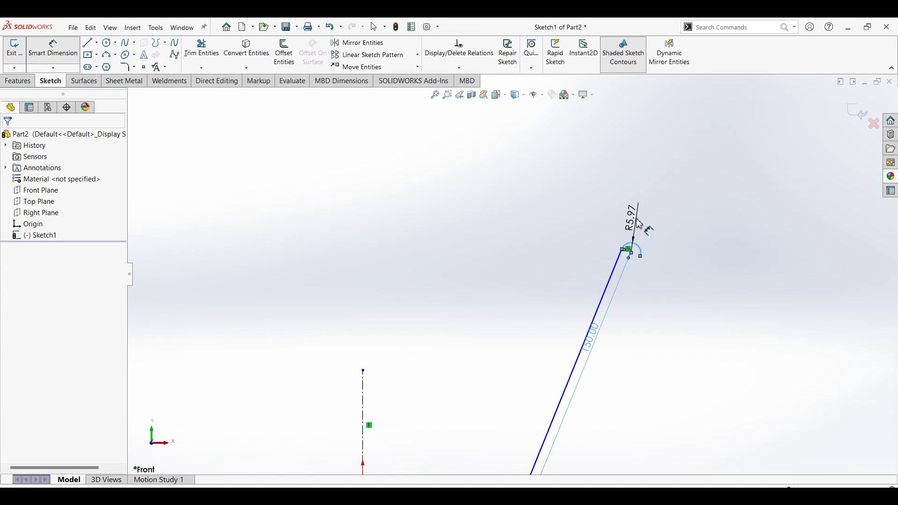
click(639, 223)
text(10)
key(Return)
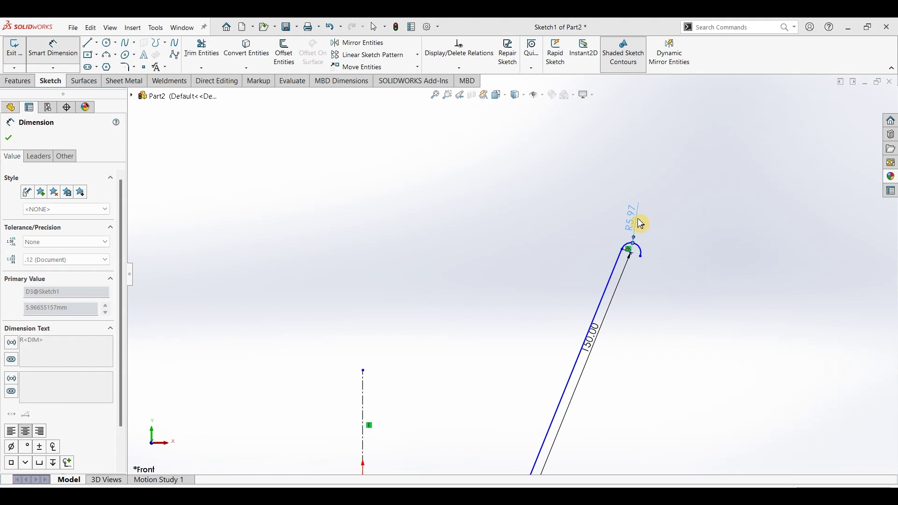
- Fix the angle between the base line and slanted wall at 105°
scroll(561, 412, up, 2)
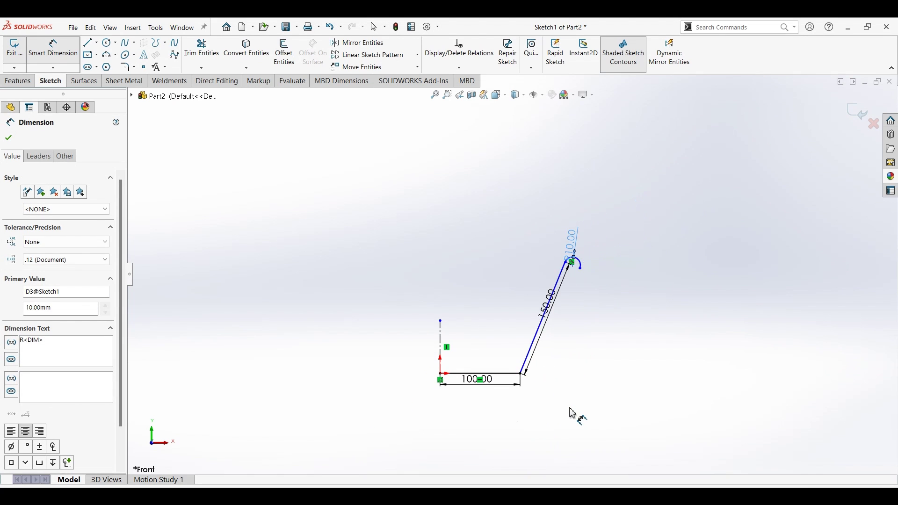
click(511, 379)
click(527, 365)
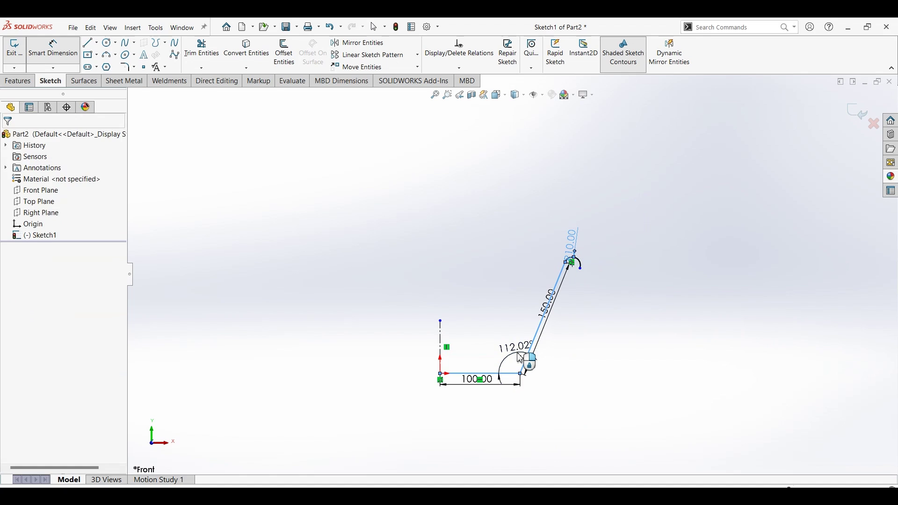
click(520, 359)
text(105)
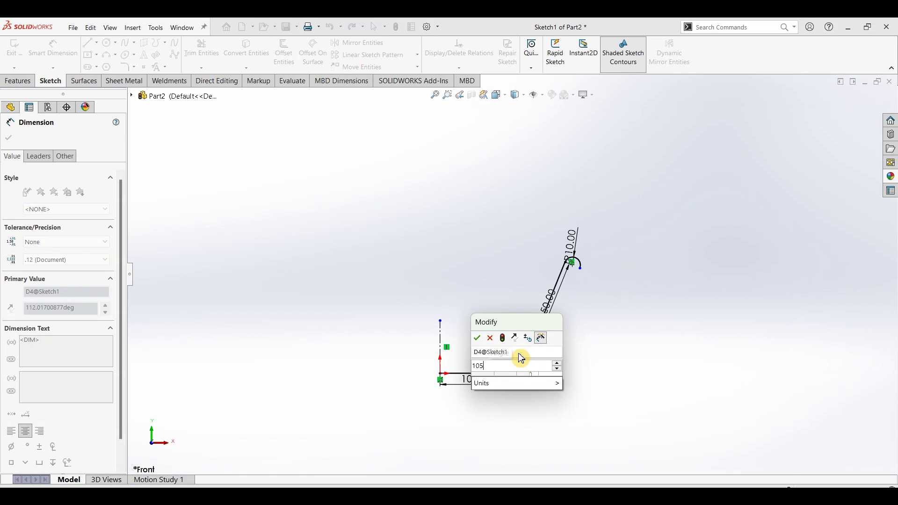
key(Return)
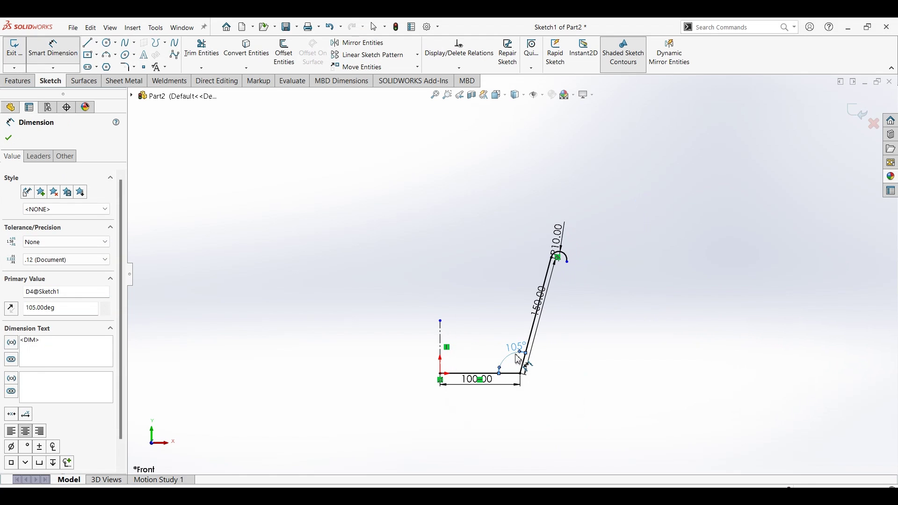
key(Escape)
click(475, 321)
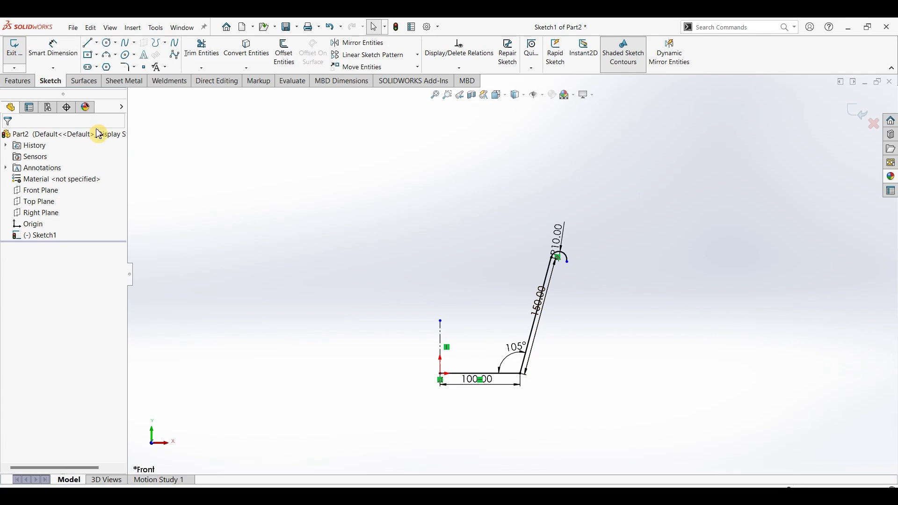
click(19, 82)
- Revolve the profile as a 10 mm thin feature, letting the open sketch close automatically
click(52, 52)
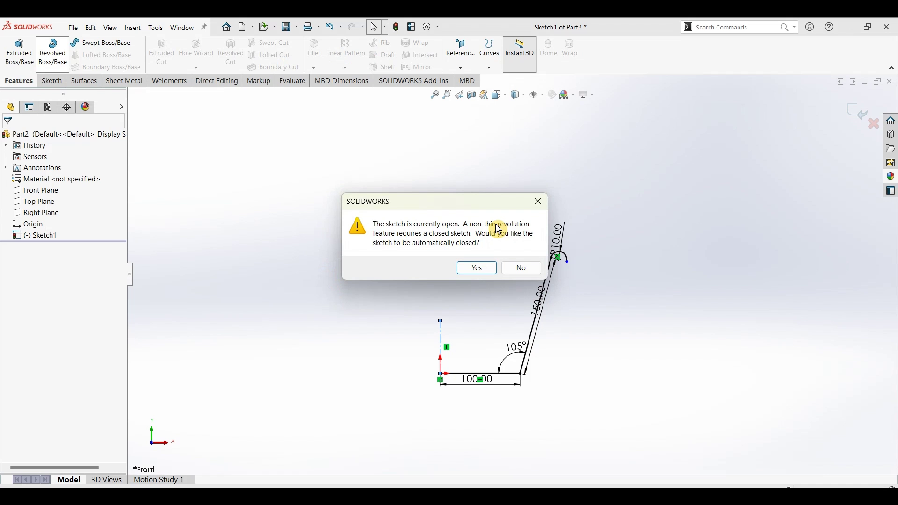
click(470, 273)
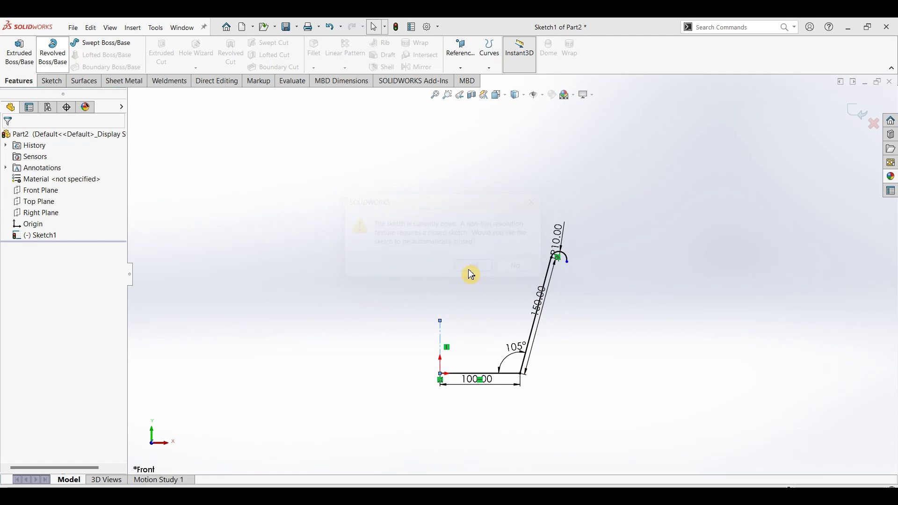
click(526, 269)
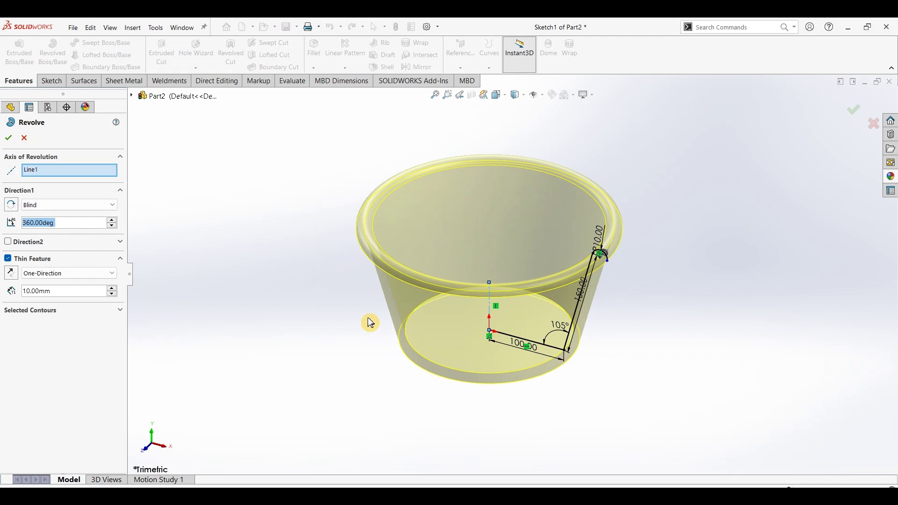
click(10, 143)
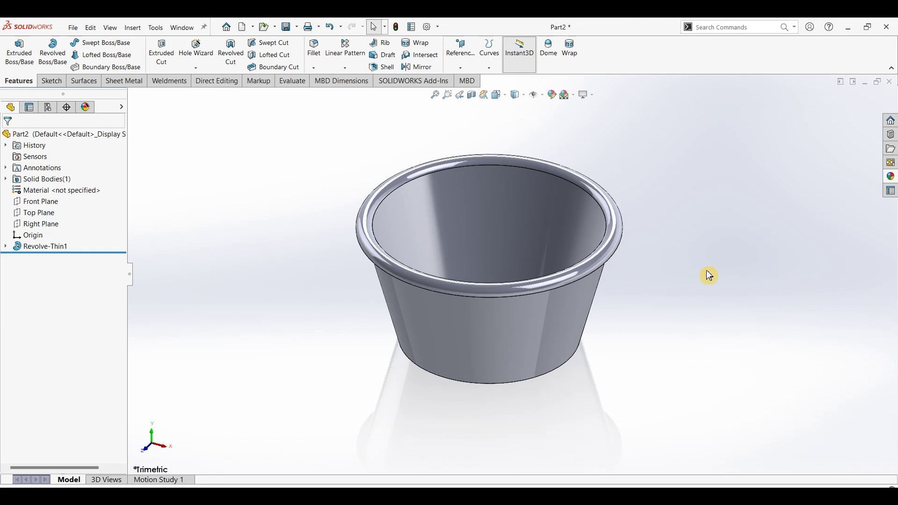
- Fillet both bottom edges of the bowl at 10 mm, then return to isometric view
mouse_move(675, 286)
middle_down()
mouse_move(648, 316)
mouse_move(675, 281)
mouse_move(672, 313)
mouse_move(671, 305)
middle_up()
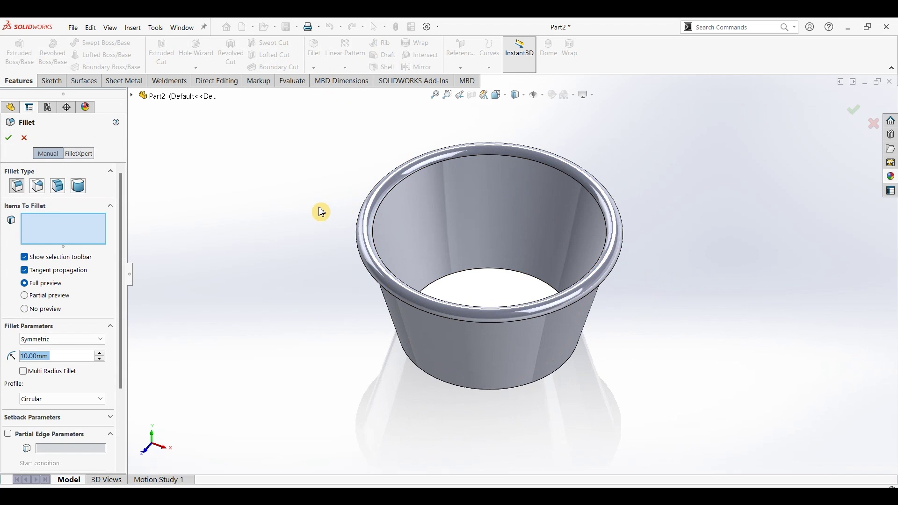
click(520, 274)
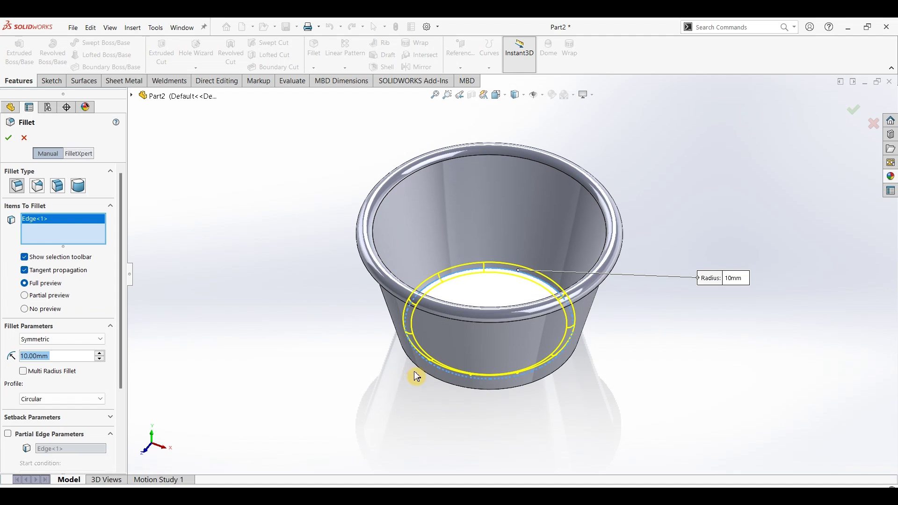
click(418, 384)
mouse_move(417, 383)
middle_down()
mouse_move(389, 394)
mouse_move(391, 414)
middle_up()
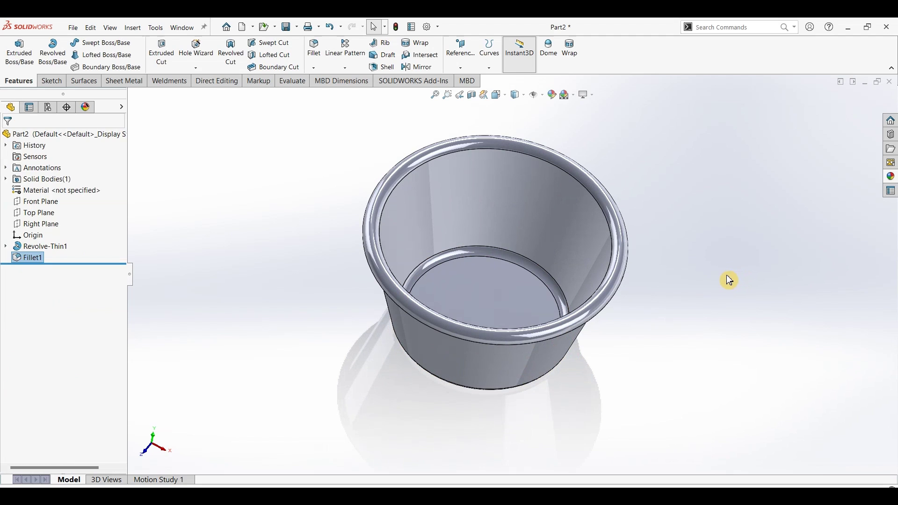
key(ctrl+7)
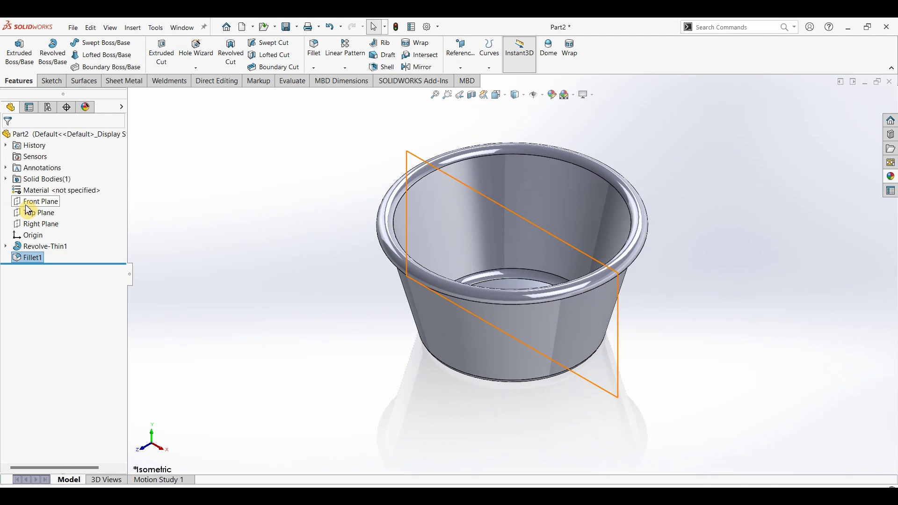
- Start a Front Plane sketch with a vertical centerline from the origin above the rim
click(29, 209)
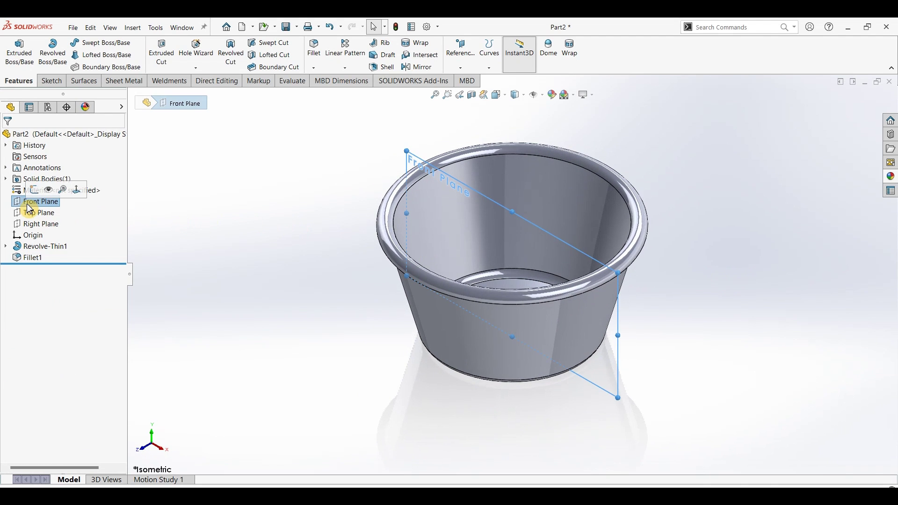
click(54, 84)
click(10, 50)
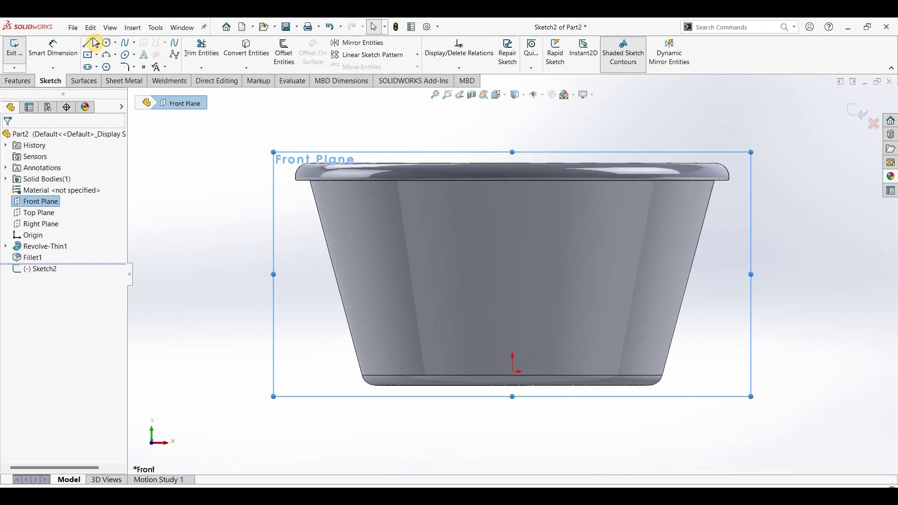
click(98, 44)
click(101, 67)
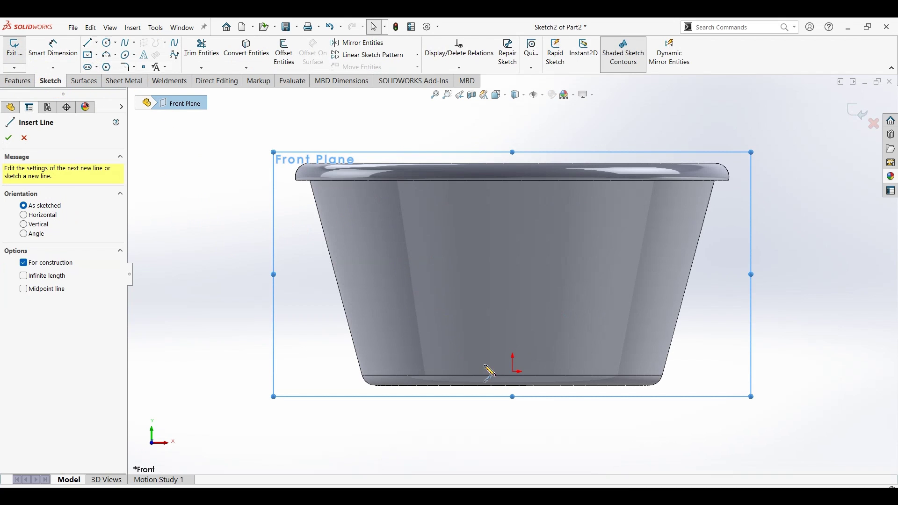
click(513, 371)
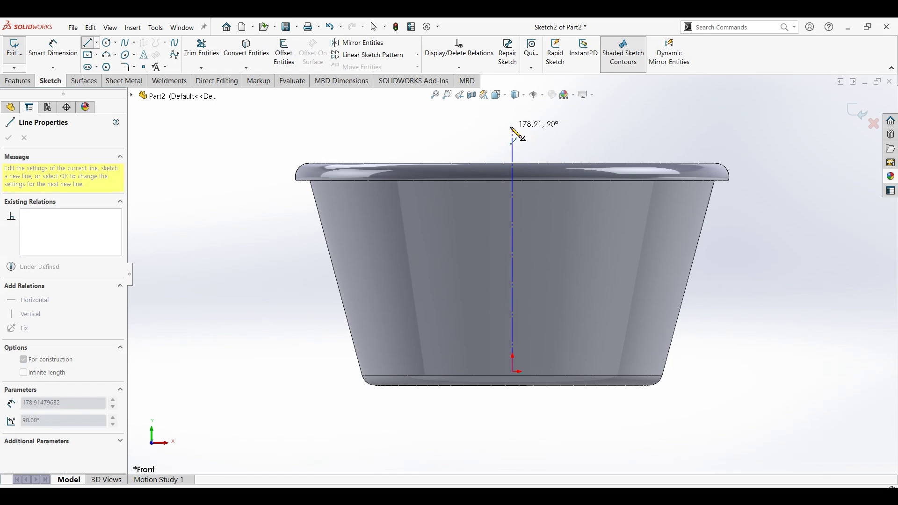
click(512, 129)
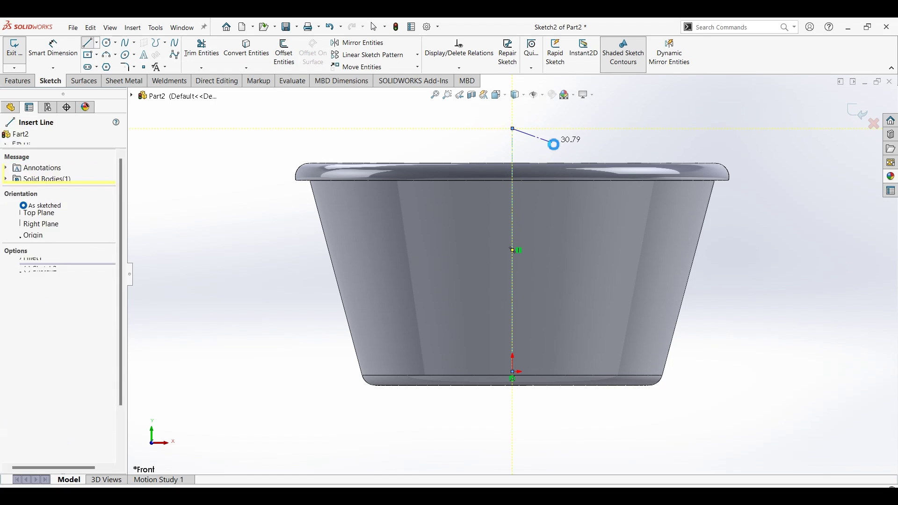
key(Escape)
- Draw a center rectangle on the centerline and dimension its width to 5 mm
click(109, 68)
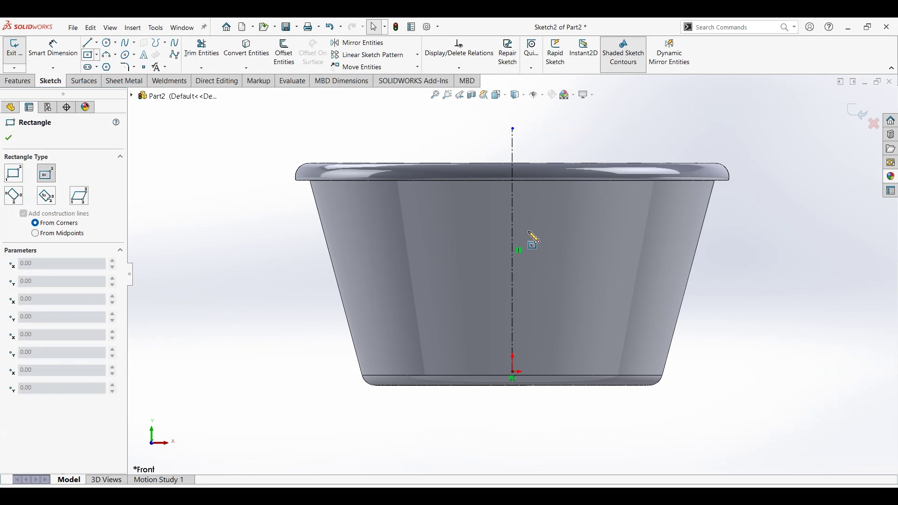
click(513, 209)
click(543, 228)
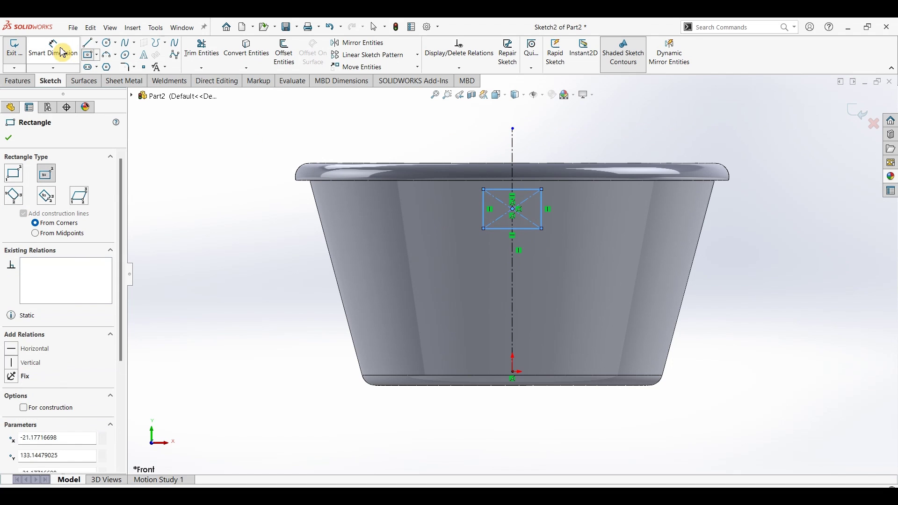
click(53, 49)
click(523, 231)
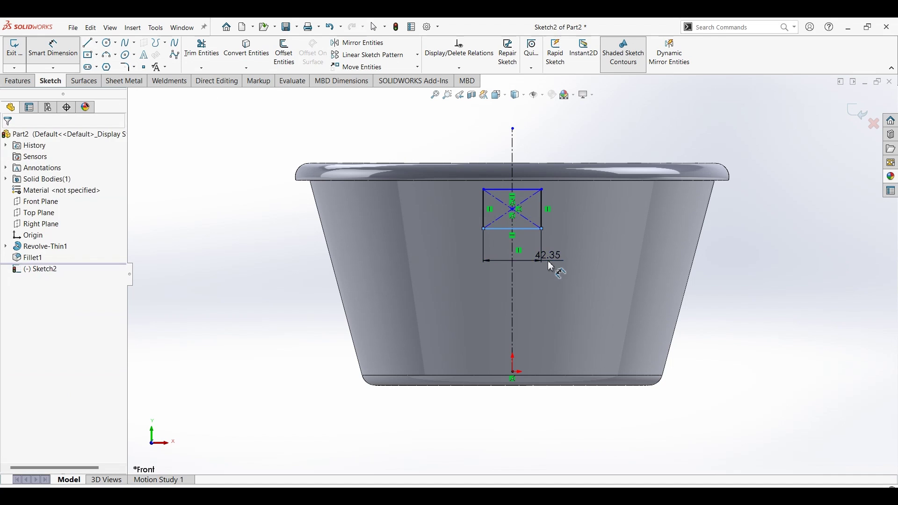
click(571, 270)
text(5)
key(Return)
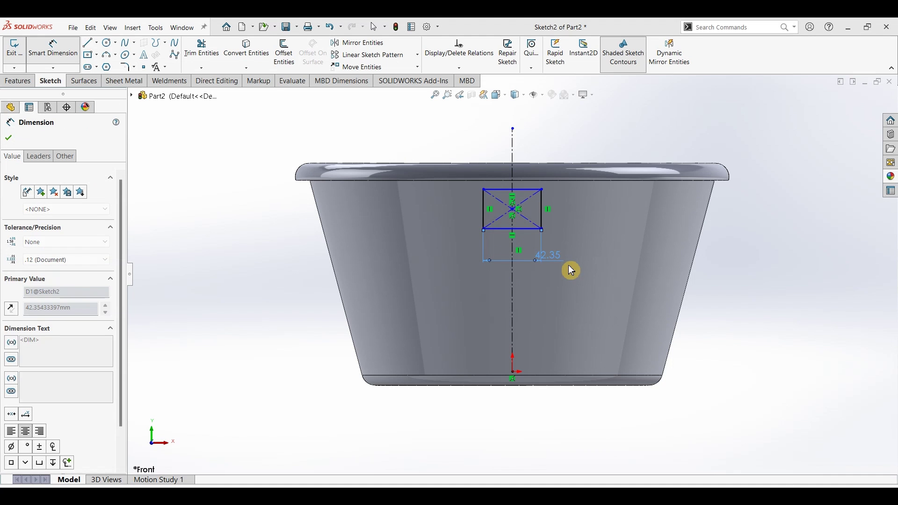
- Make the rectangle's bottom and right edges equal, forming a square
scroll(522, 221, down, 3)
scroll(525, 224, down, 3)
key(Escape)
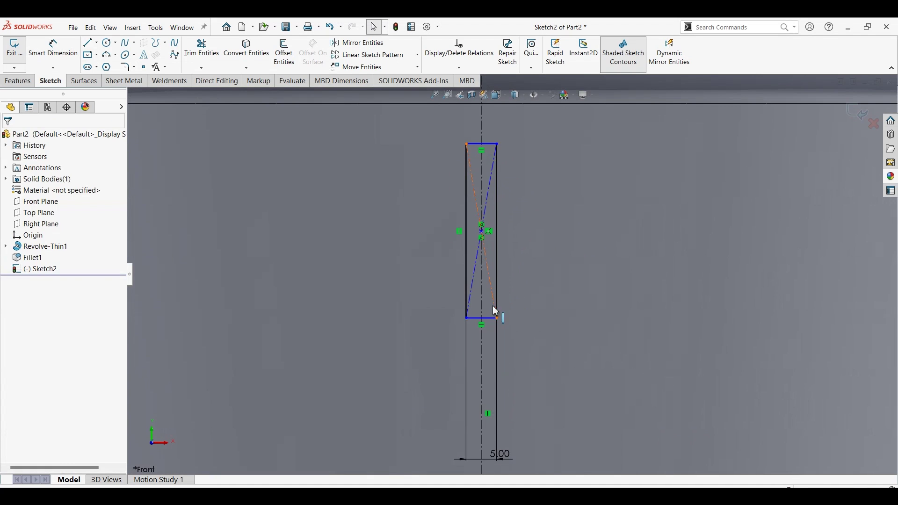
click(488, 320)
ctrl+click(496, 260)
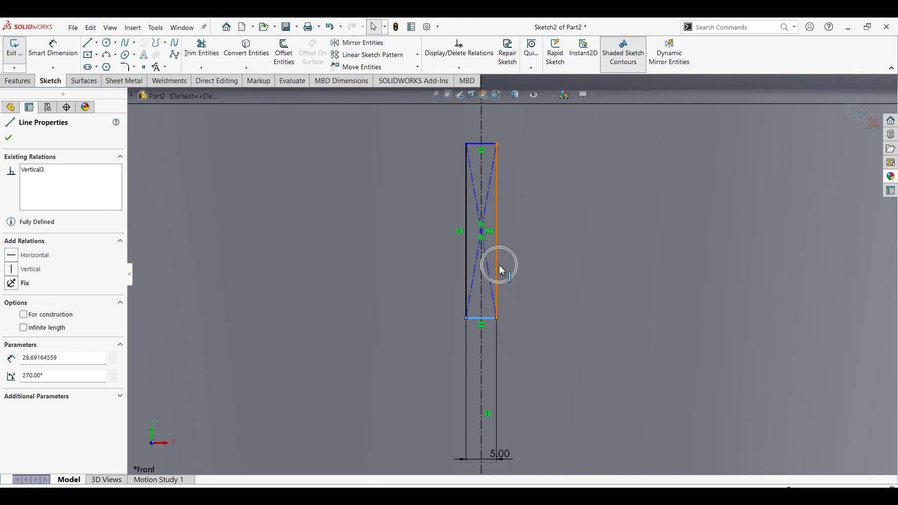
click(600, 227)
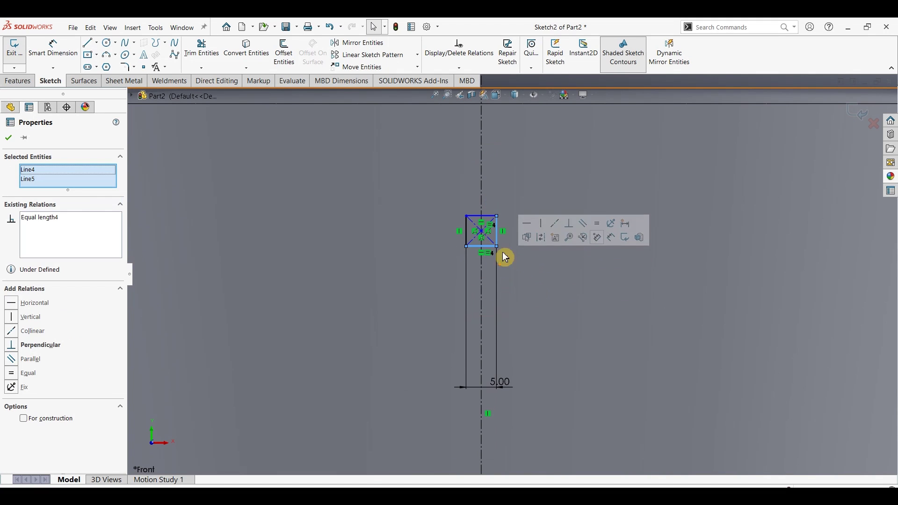
- Position the square's centre 30 mm below the cup's top edge
click(53, 47)
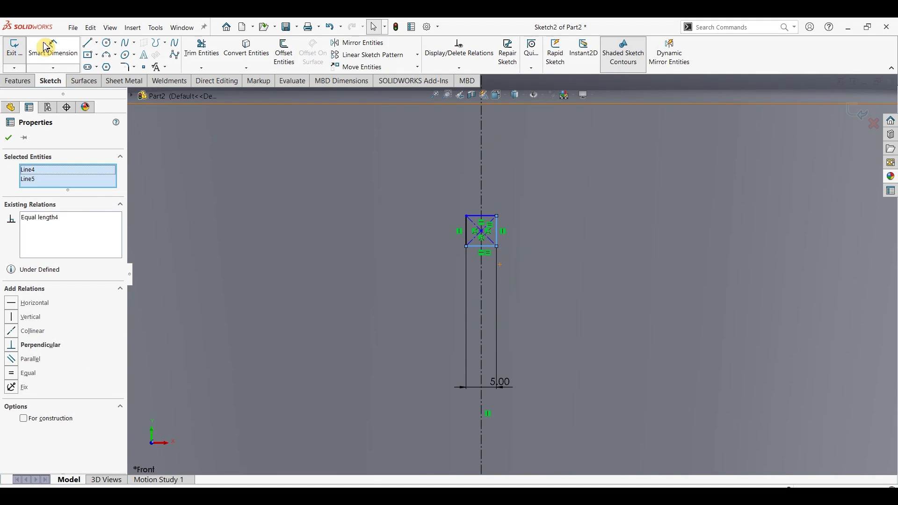
click(481, 231)
key(z)
key(z)
key(z)
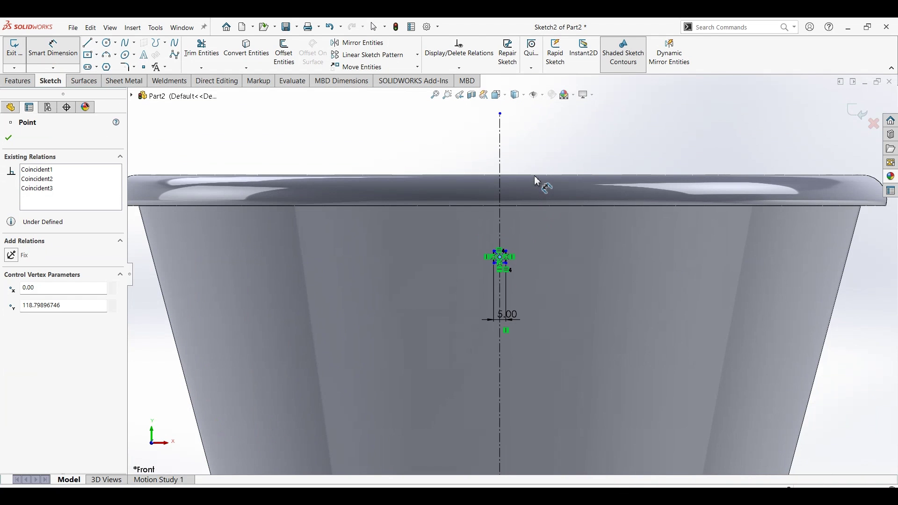
click(538, 176)
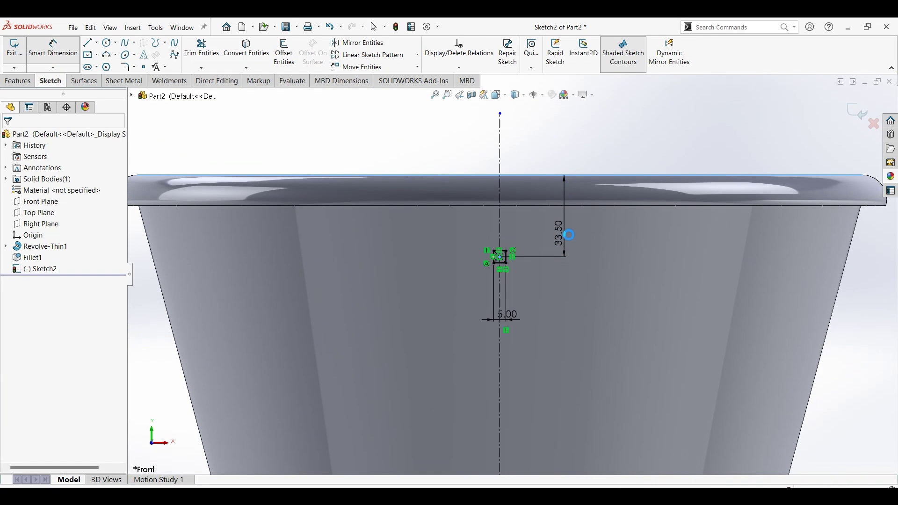
click(567, 234)
click(571, 237)
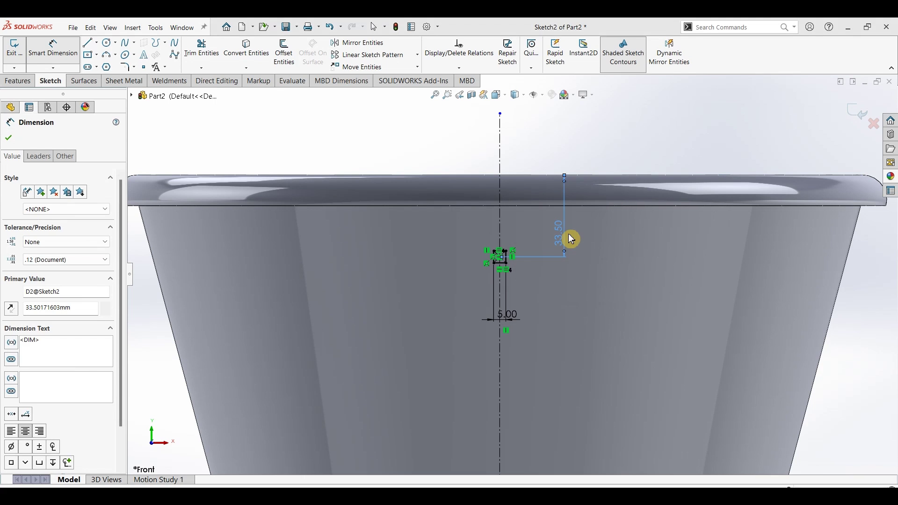
text(30)
click(27, 127)
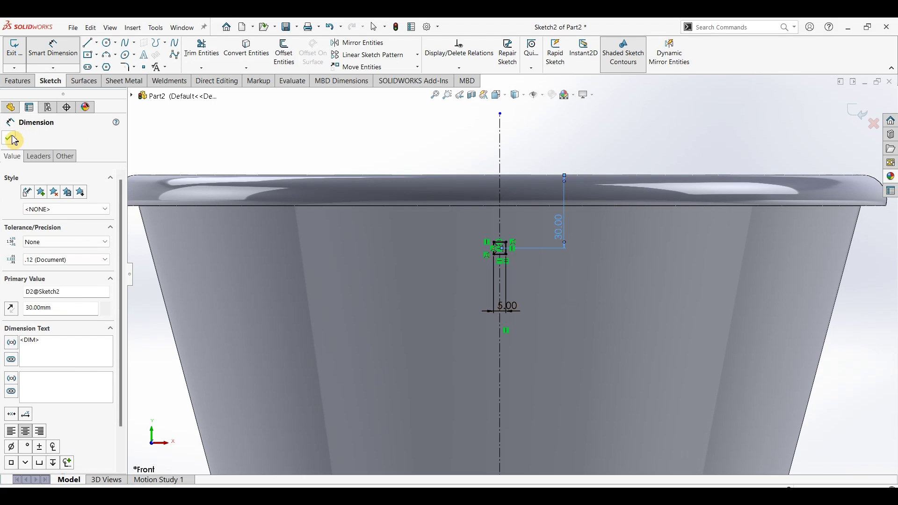
click(13, 139)
- Start a linear sketch pattern with 12 instances at 10 mm spacing
click(384, 62)
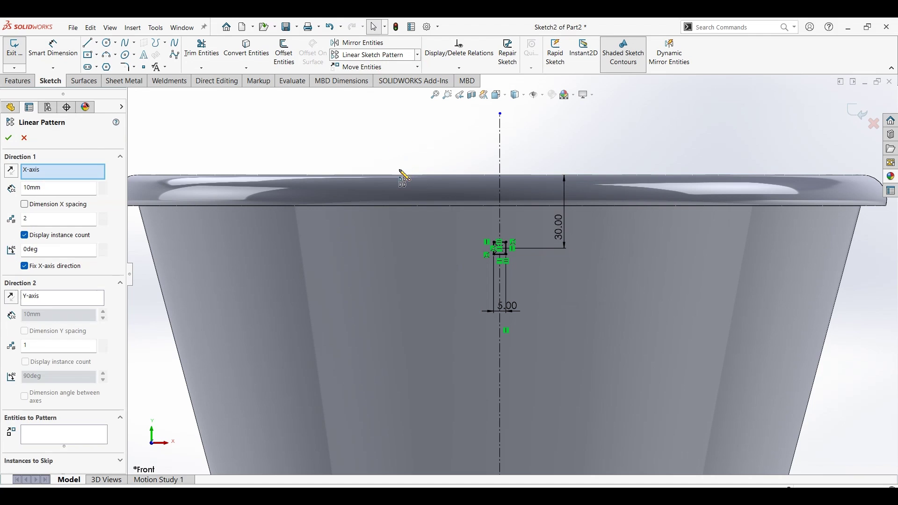
scroll(491, 388, up, 2)
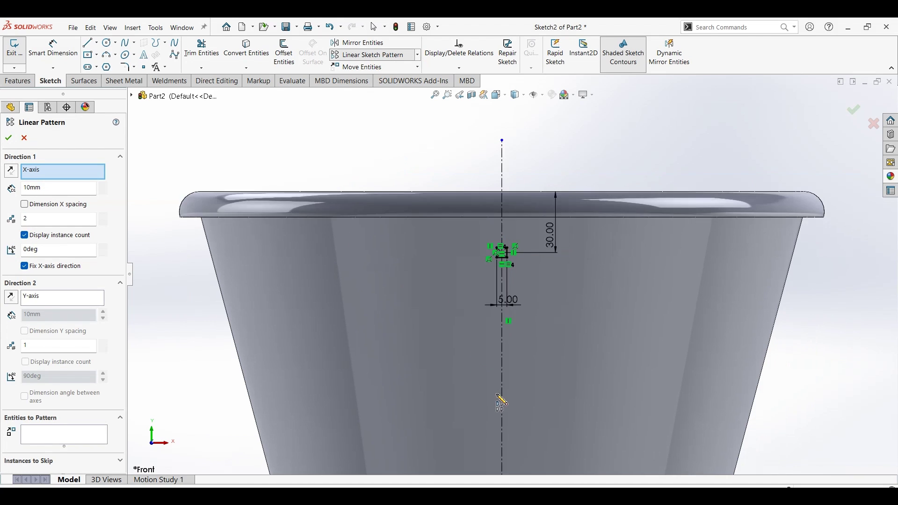
scroll(509, 327, up, 2)
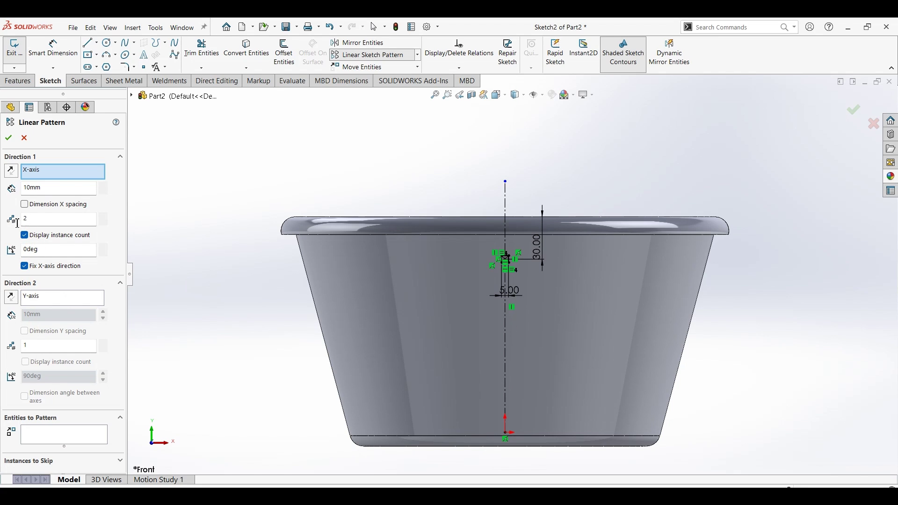
text(1)
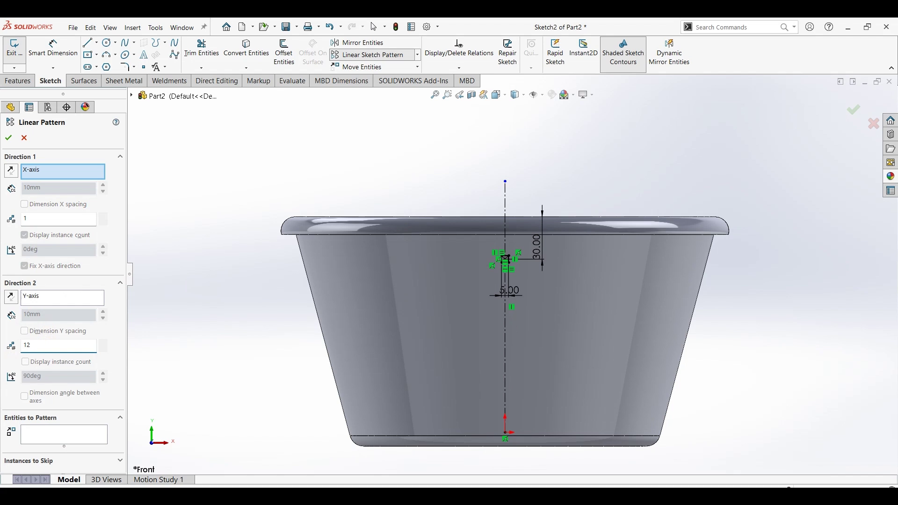
- Pattern the square's four edges, reversed to run downward along the wall
click(54, 426)
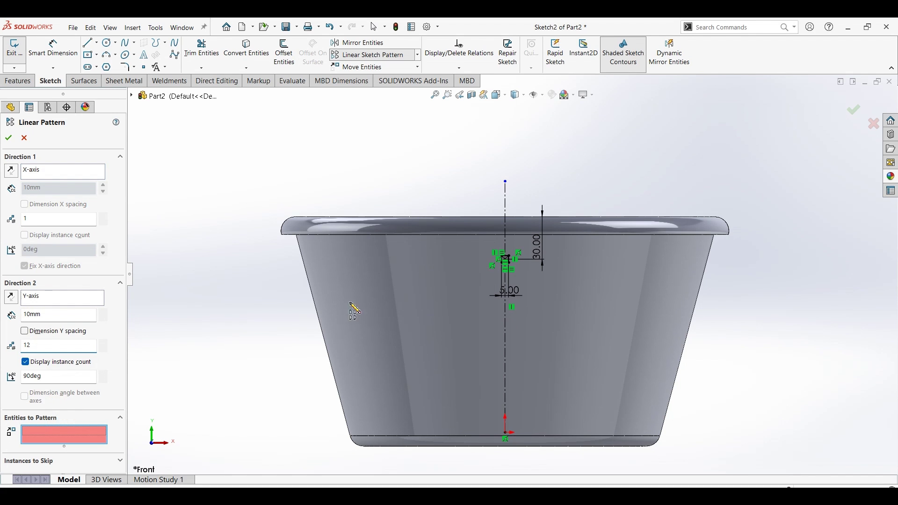
scroll(517, 274, down, 3)
scroll(481, 259, down, 3)
scroll(419, 214, down, 2)
scroll(419, 213, up, 3)
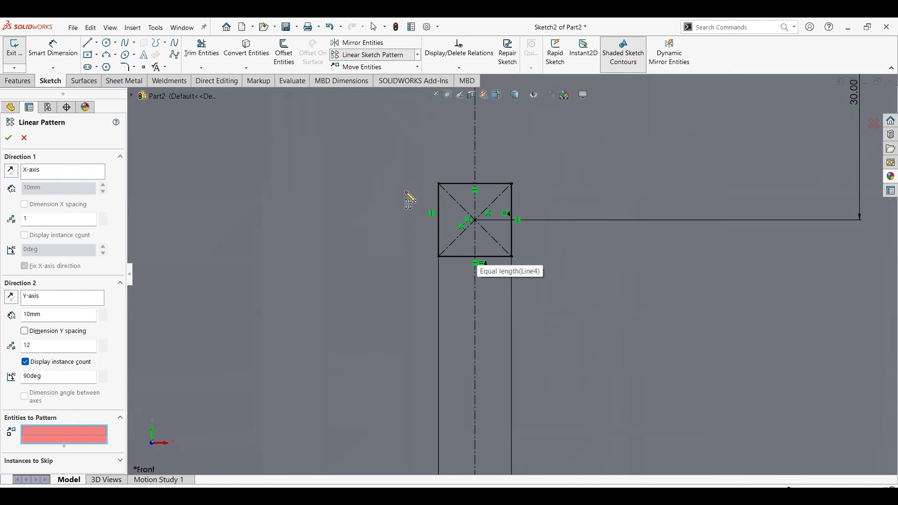
click(440, 213)
click(477, 184)
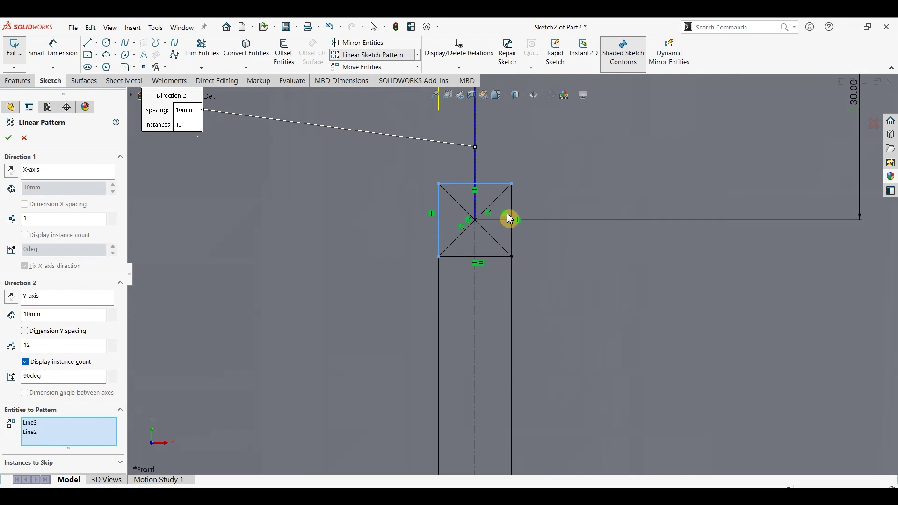
click(515, 220)
click(500, 256)
key(f)
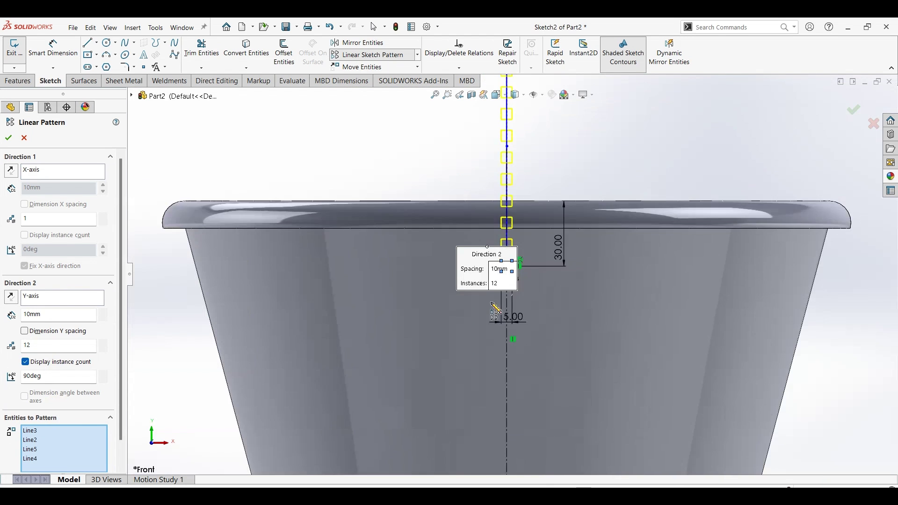
click(11, 300)
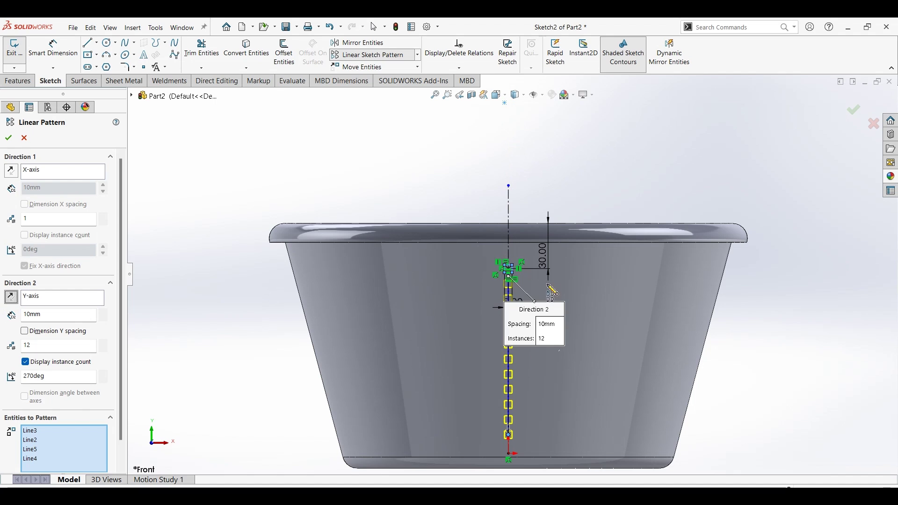
click(8, 137)
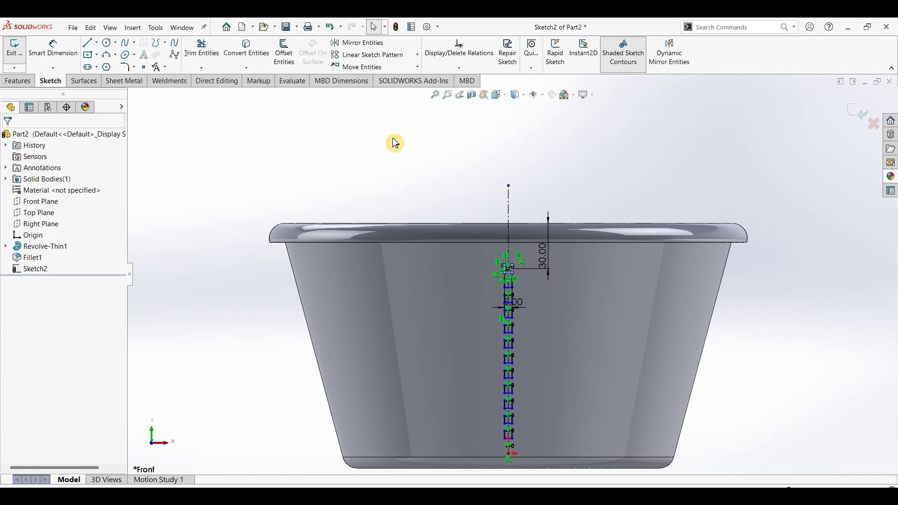
- Extrude-cut the square column Through All, then orbit to inspect the holes
middle_drag(355, 187, 427, 241)
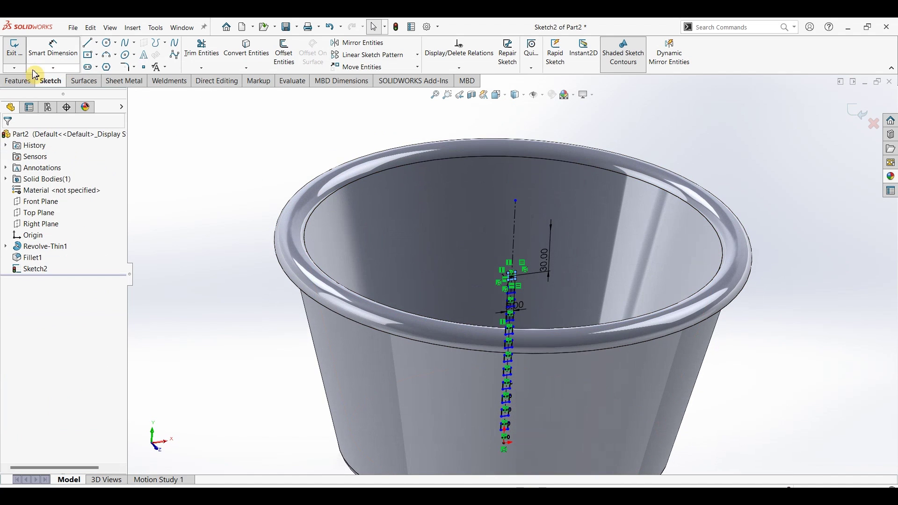
click(16, 84)
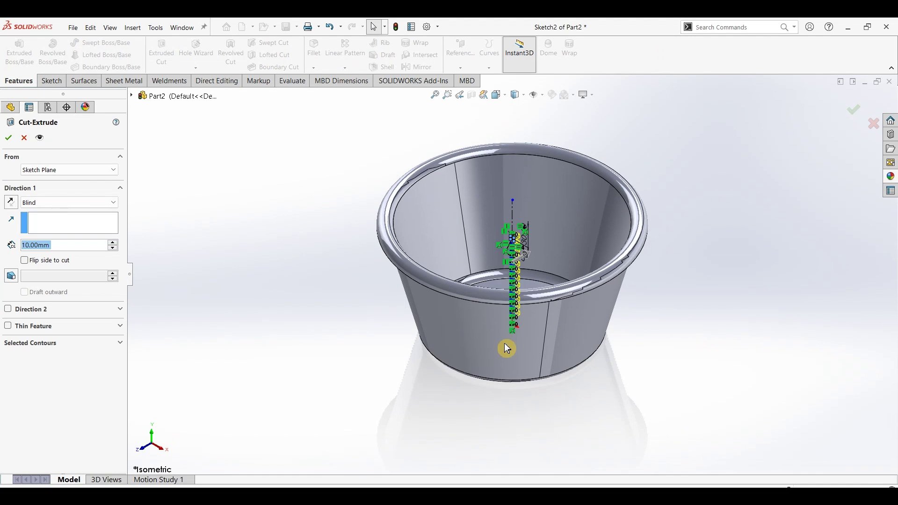
click(61, 202)
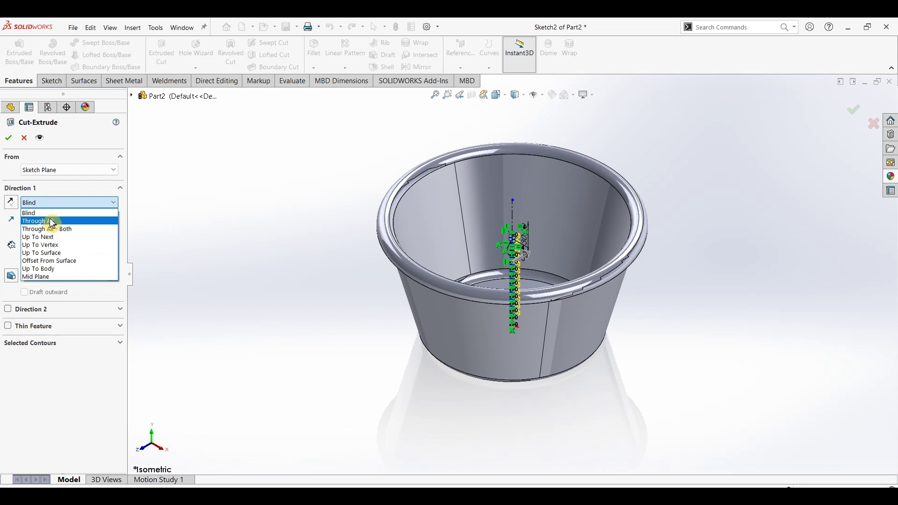
click(54, 220)
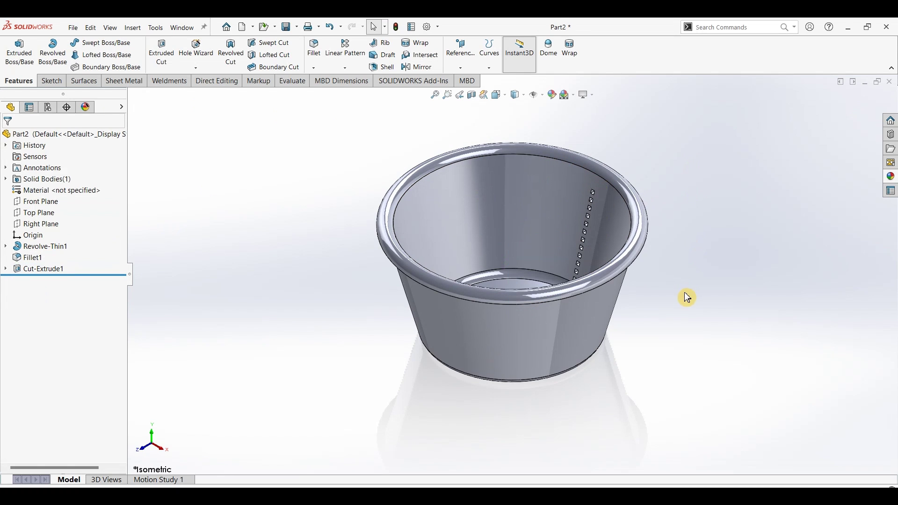
mouse_move(686, 298)
middle_down()
mouse_move(589, 301)
mouse_move(546, 327)
mouse_move(614, 341)
mouse_move(628, 276)
middle_up()
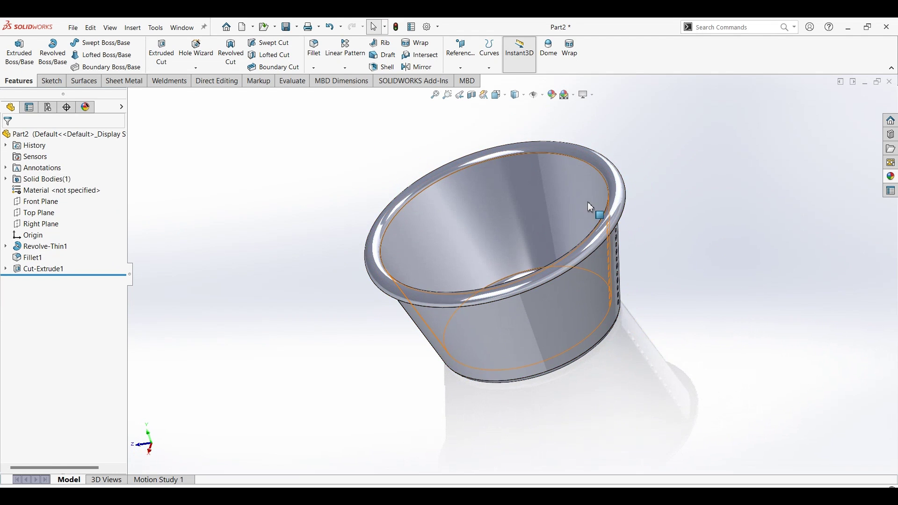
- Circular-pattern Cut-Extrude1 50 times over 360° about the bottom circular edge
click(346, 68)
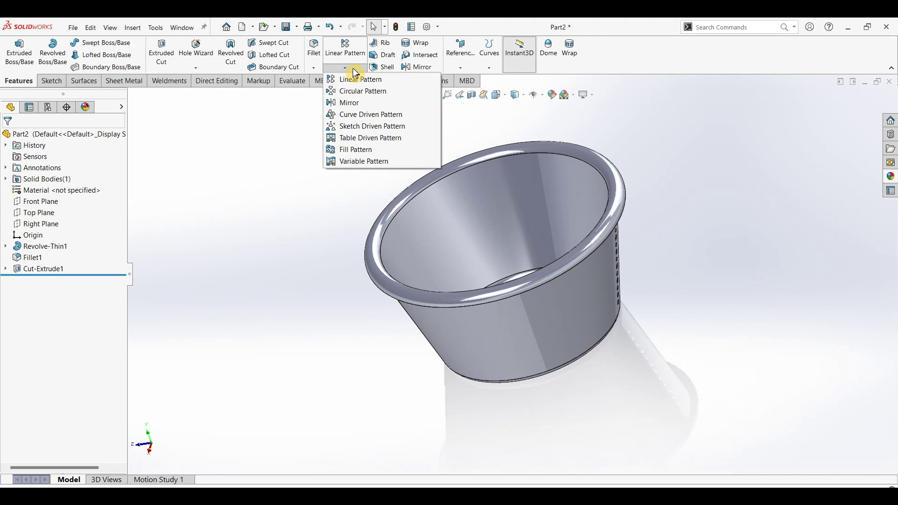
click(352, 92)
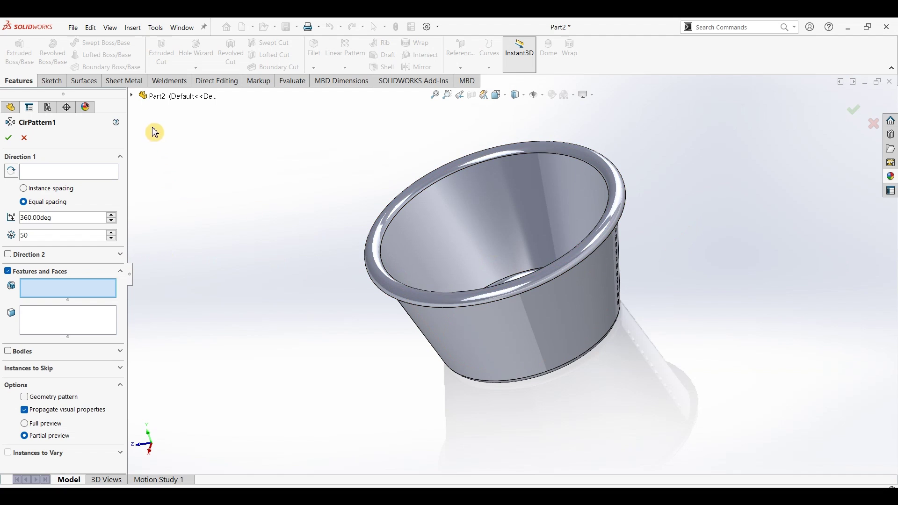
click(135, 97)
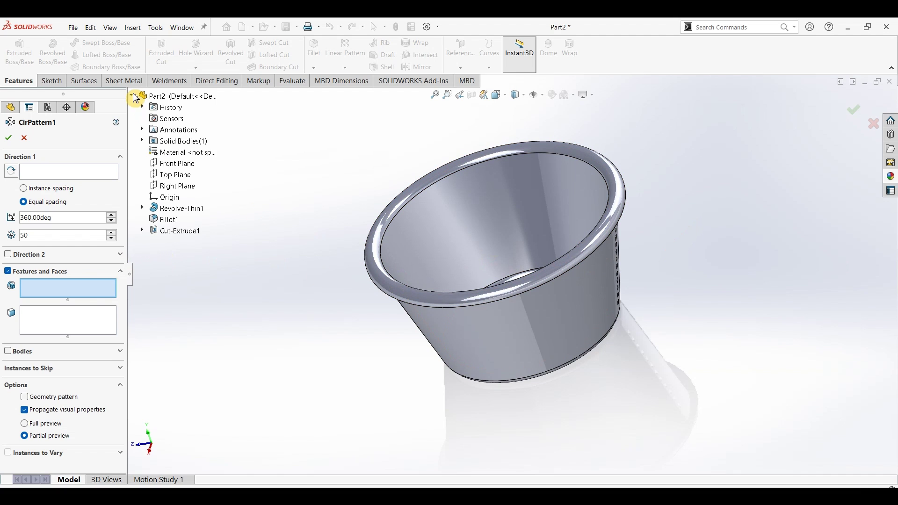
click(174, 231)
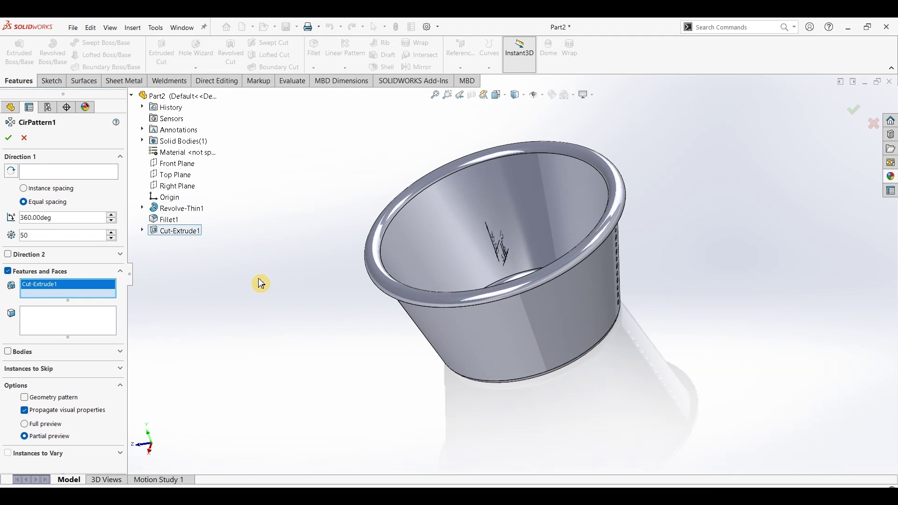
click(57, 175)
middle_drag(474, 386, 443, 155)
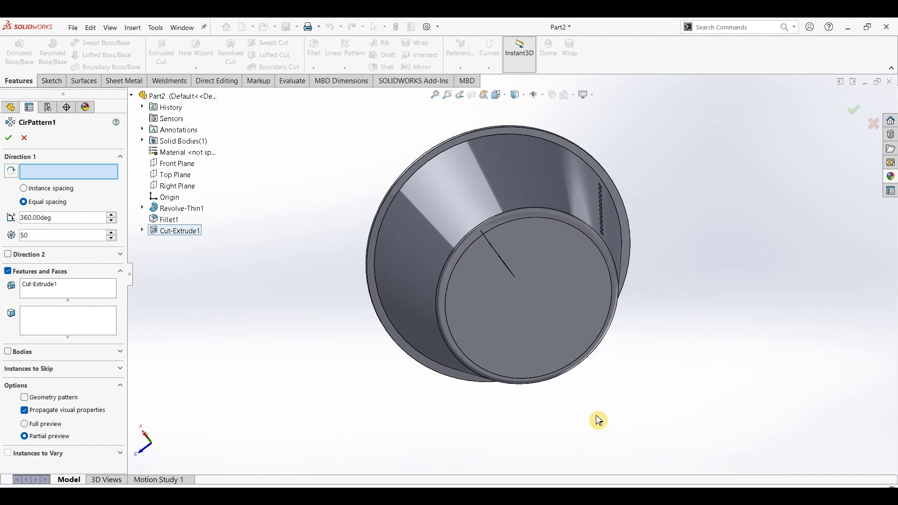
click(575, 232)
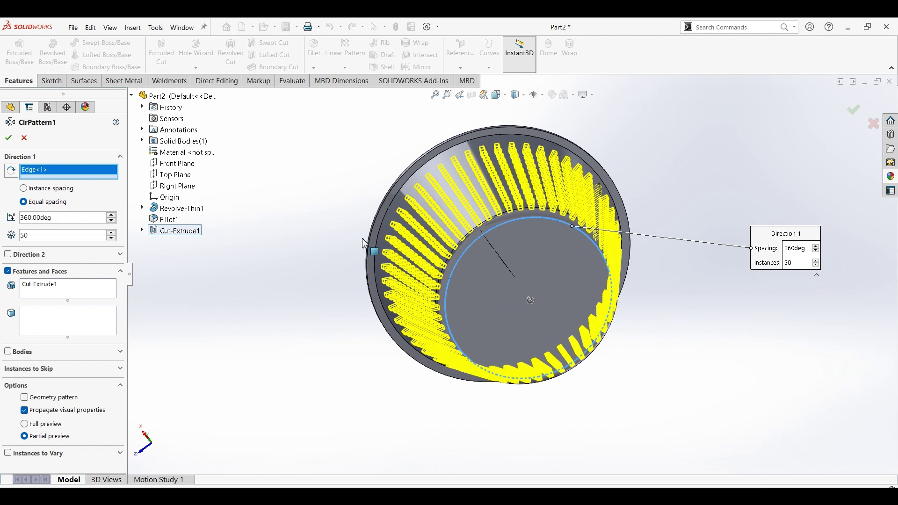
double_click(37, 234)
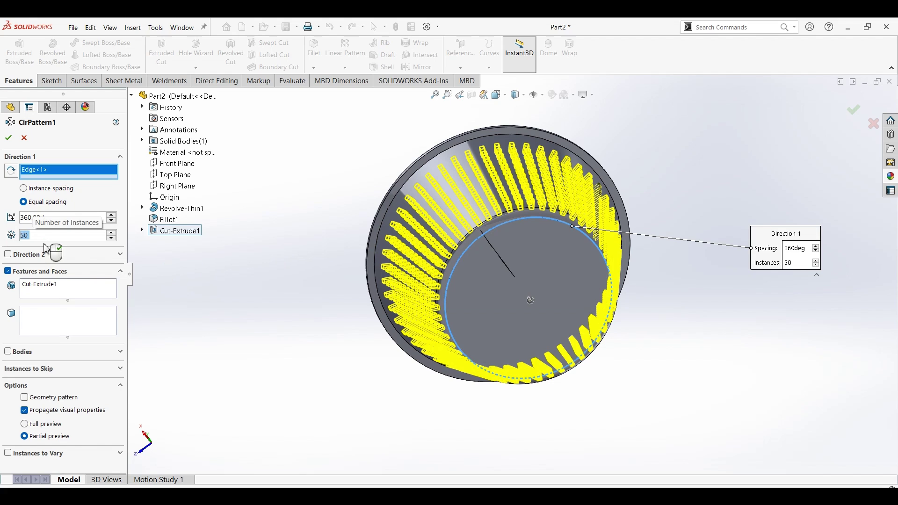
click(8, 138)
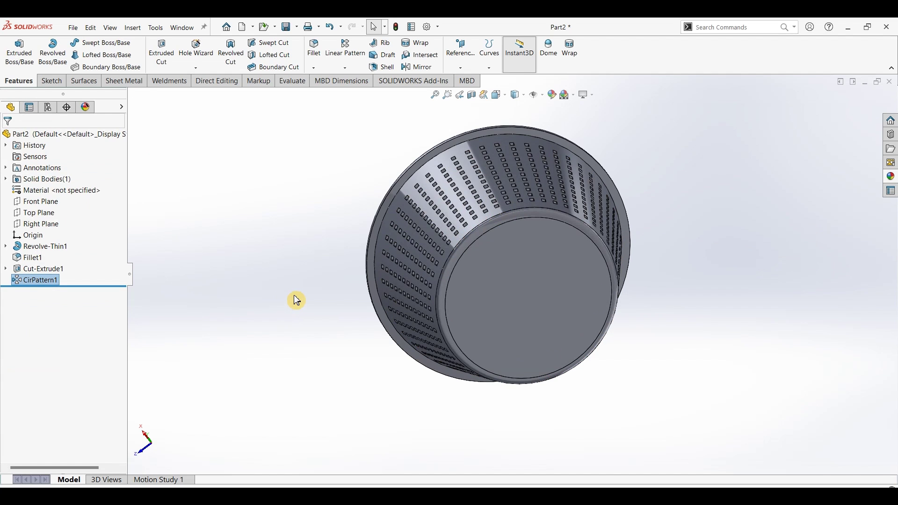
- Browse to Plastic > Medium Gloss and drag the cream plastic onto the basket
key(ctrl+7)
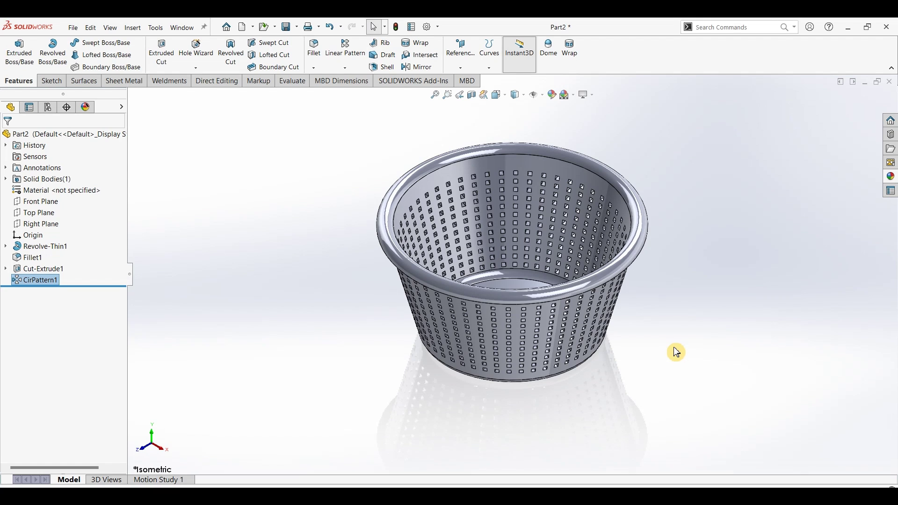
click(890, 176)
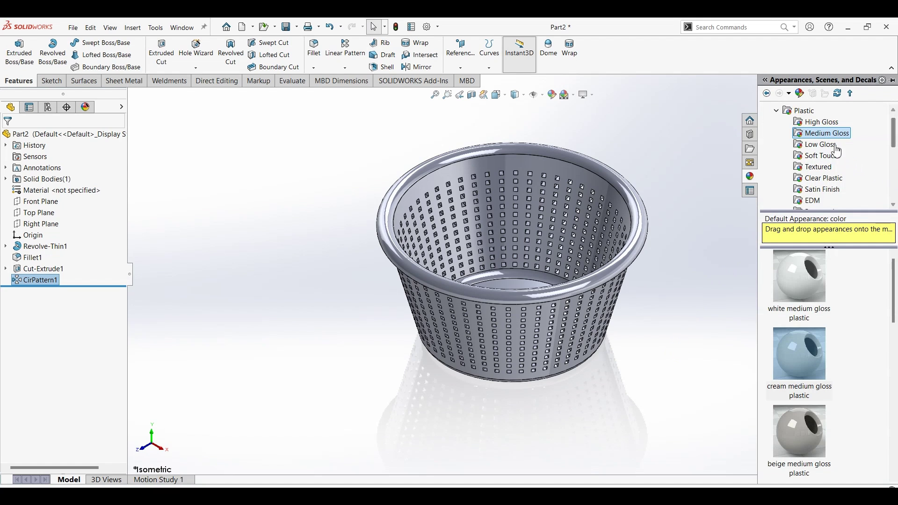
double_click(781, 112)
click(777, 112)
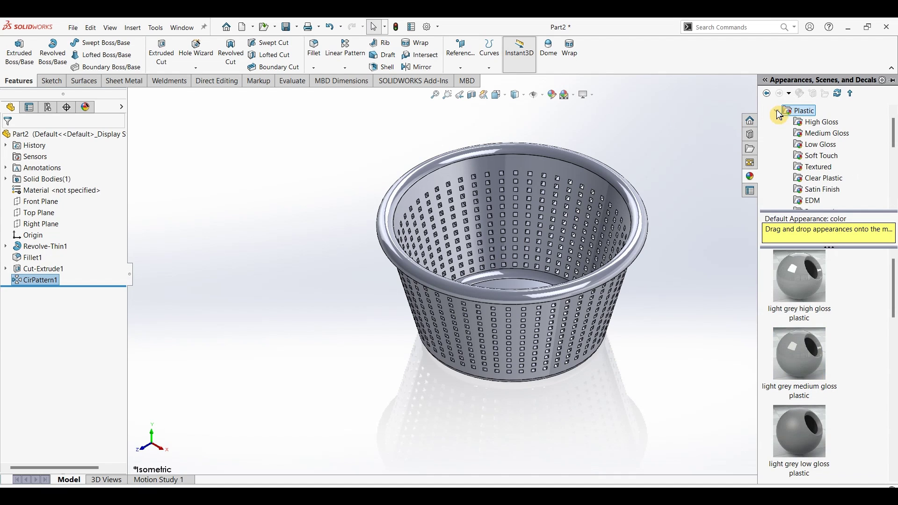
click(819, 135)
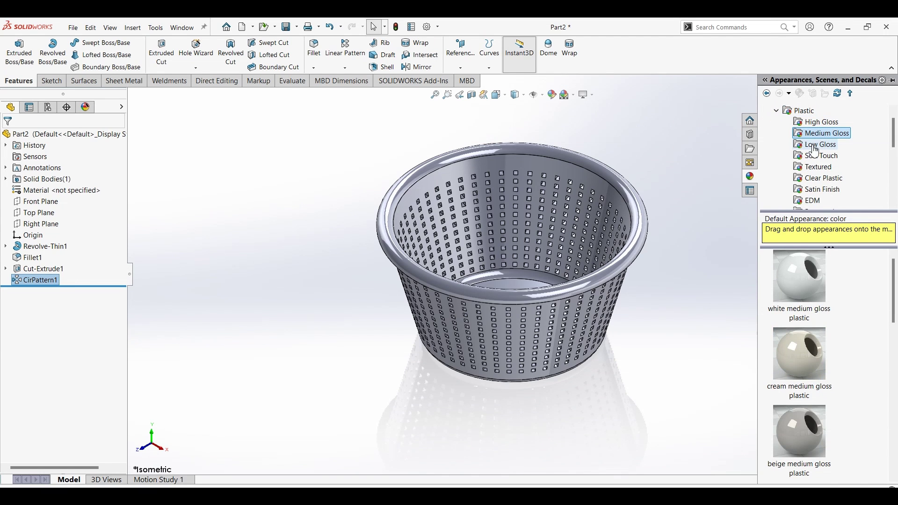
click(801, 363)
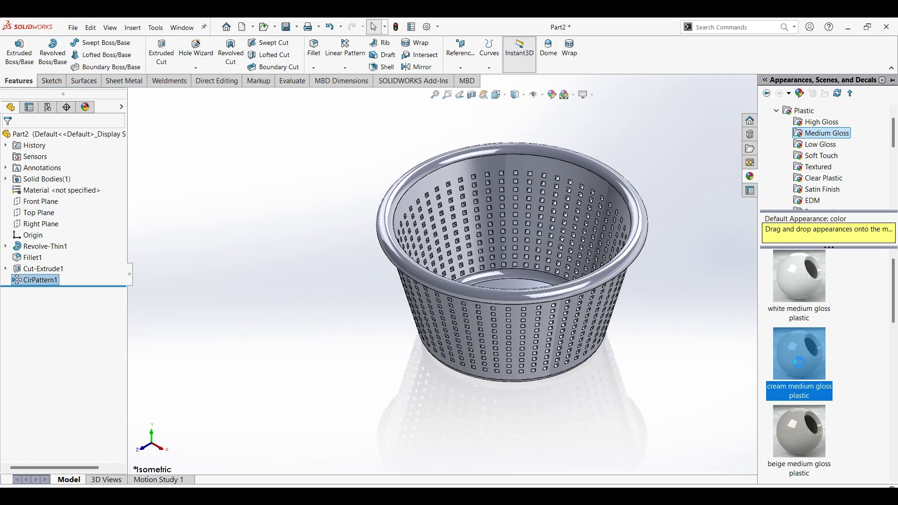
click(805, 347)
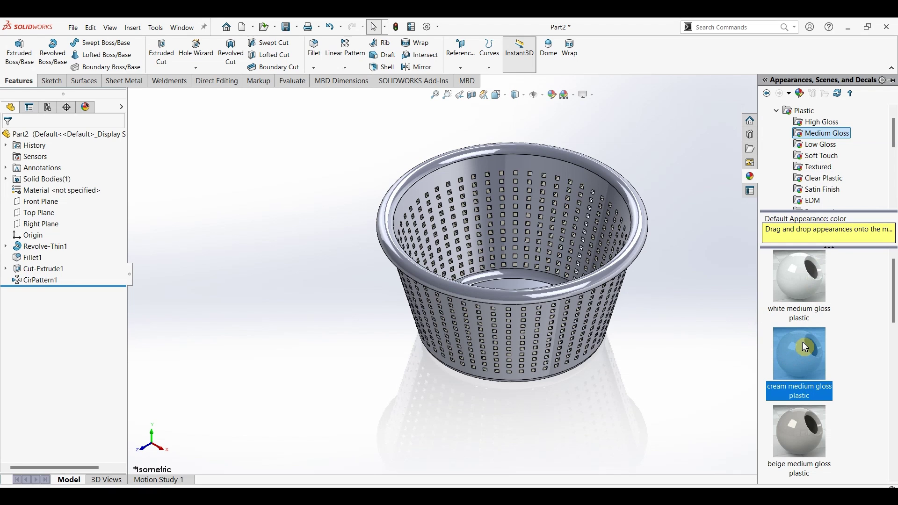
drag(806, 347, 810, 172)
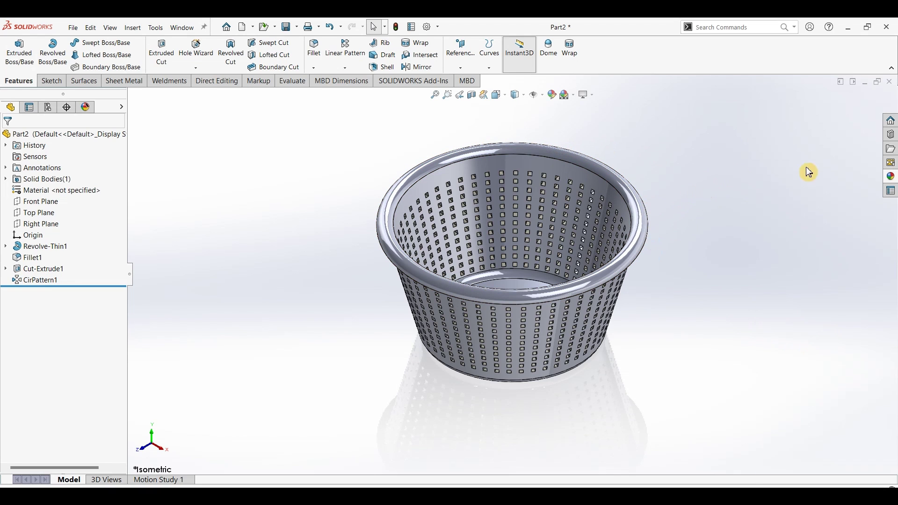
- Apply the Plain White scene behind the cream basket and zoom in on the model
click(890, 176)
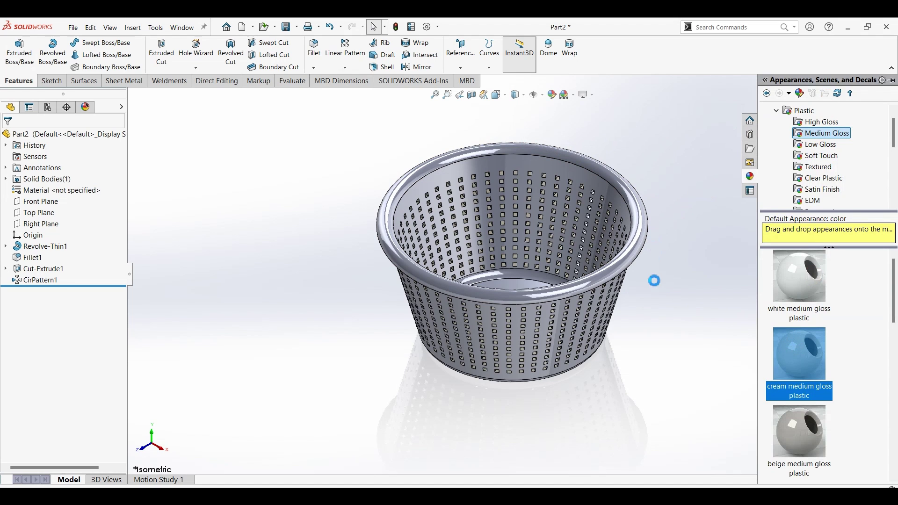
click(577, 99)
click(590, 119)
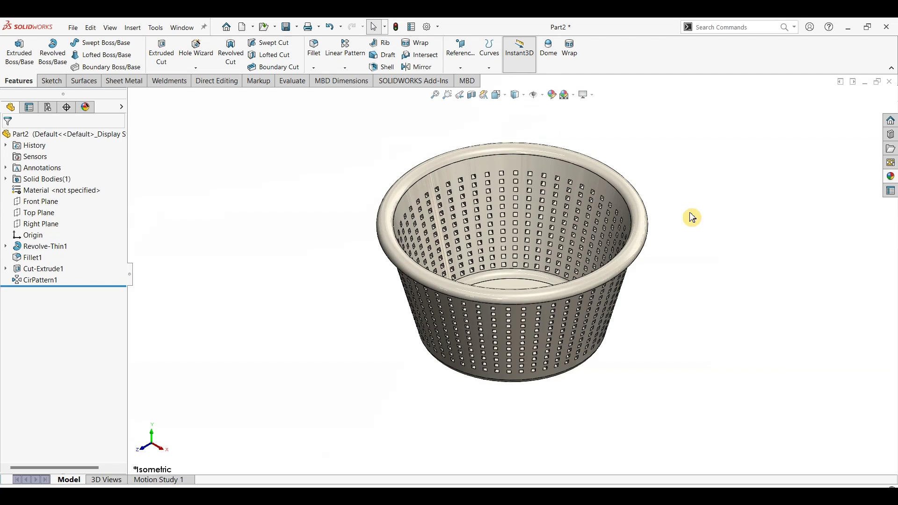
scroll(688, 229, down, 1)
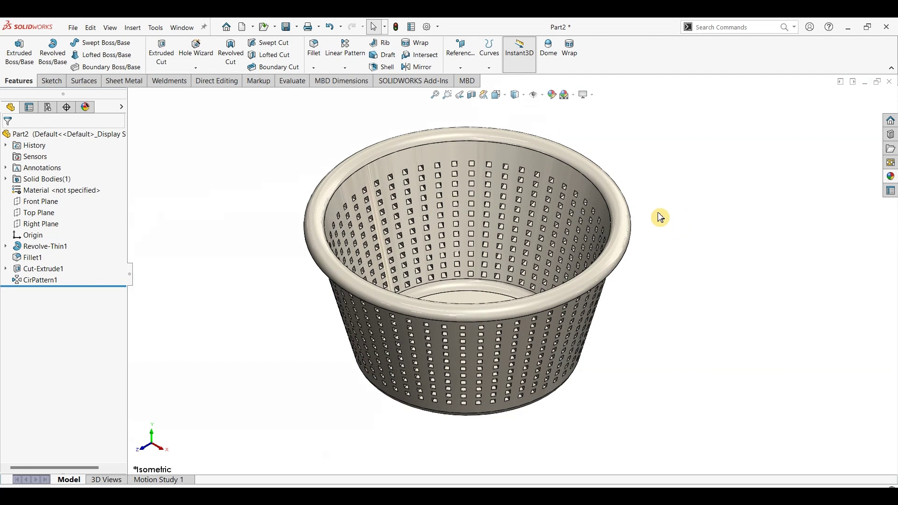